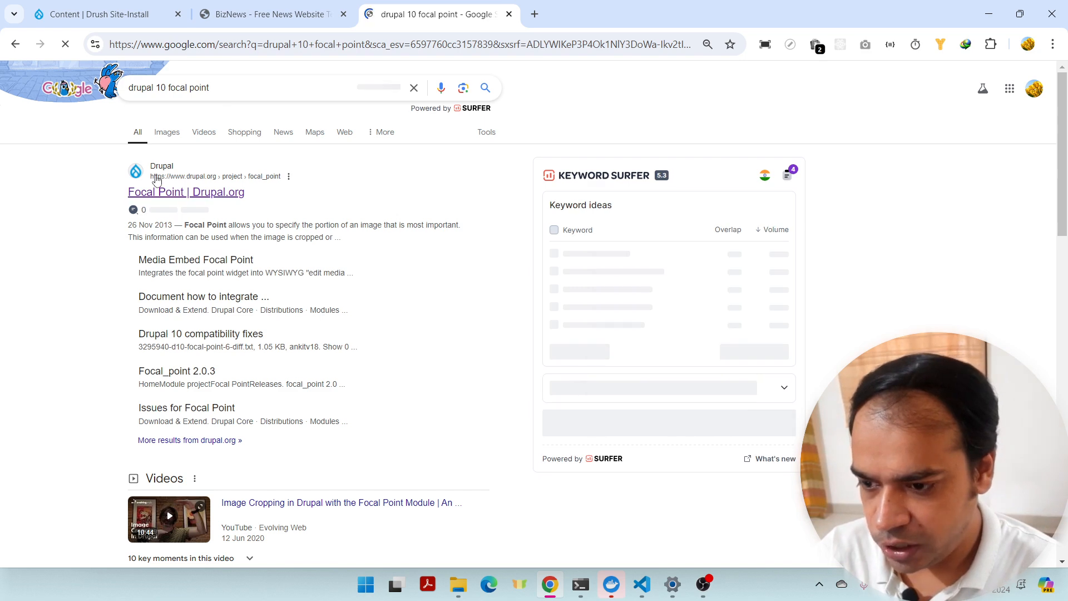
Step: Open the Focal Point project page on Drupal.org from the search results and review its usage steps and image effects
click(166, 192)
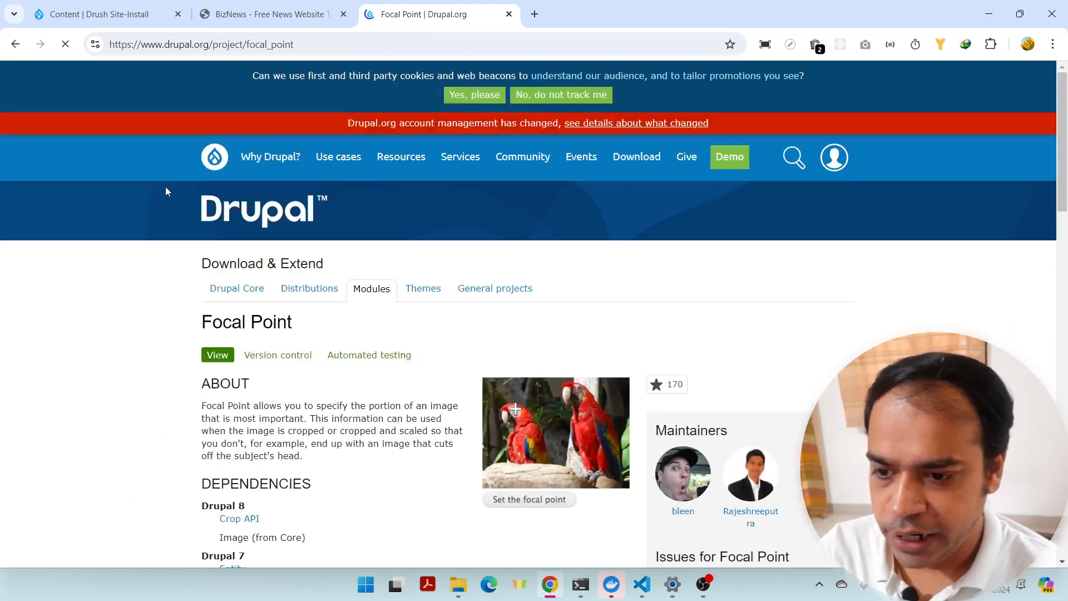
scroll(369, 303, down, 8)
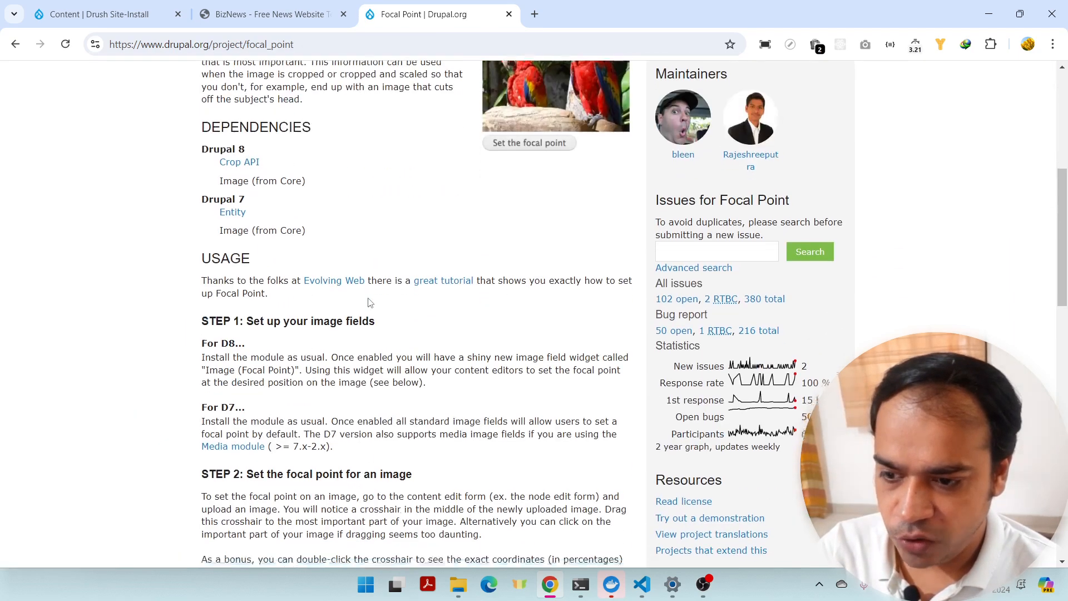
scroll(369, 299, down, 9)
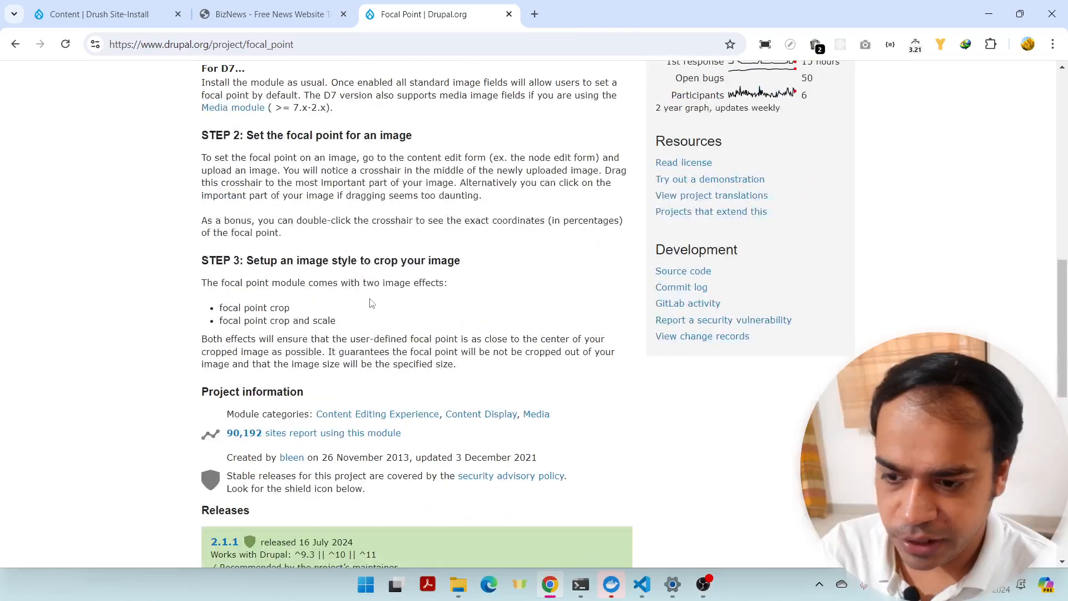
Step: On the Drupal site's content list, open the "Caecus haero iusto nunc" news item for editing, check its banner image fields and return
click(117, 12)
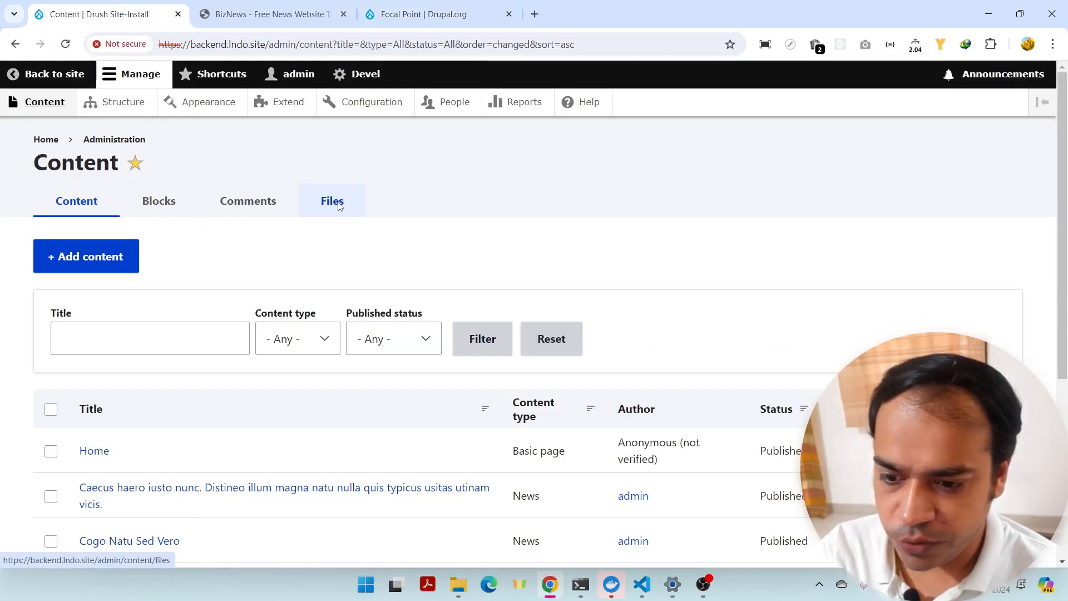
scroll(337, 203, down, 2)
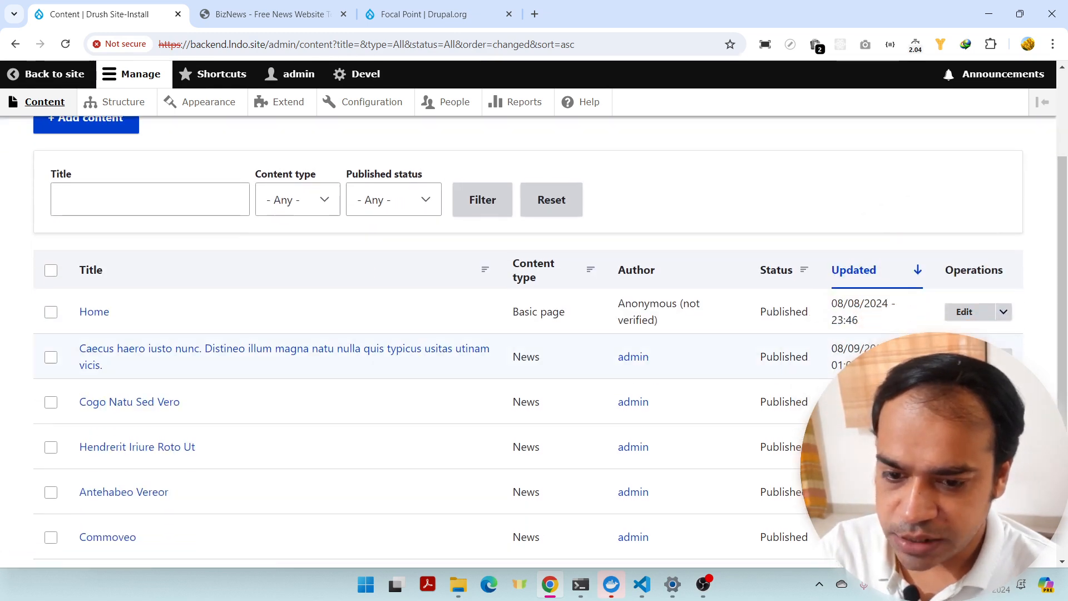
click(966, 357)
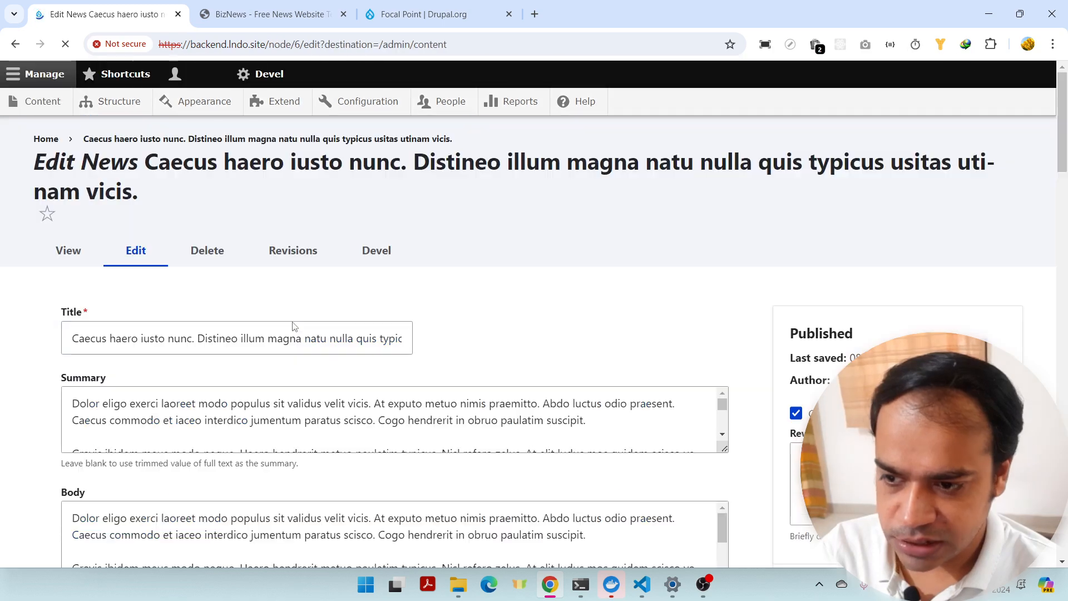
scroll(306, 341, down, 10)
scroll(306, 341, down, 16)
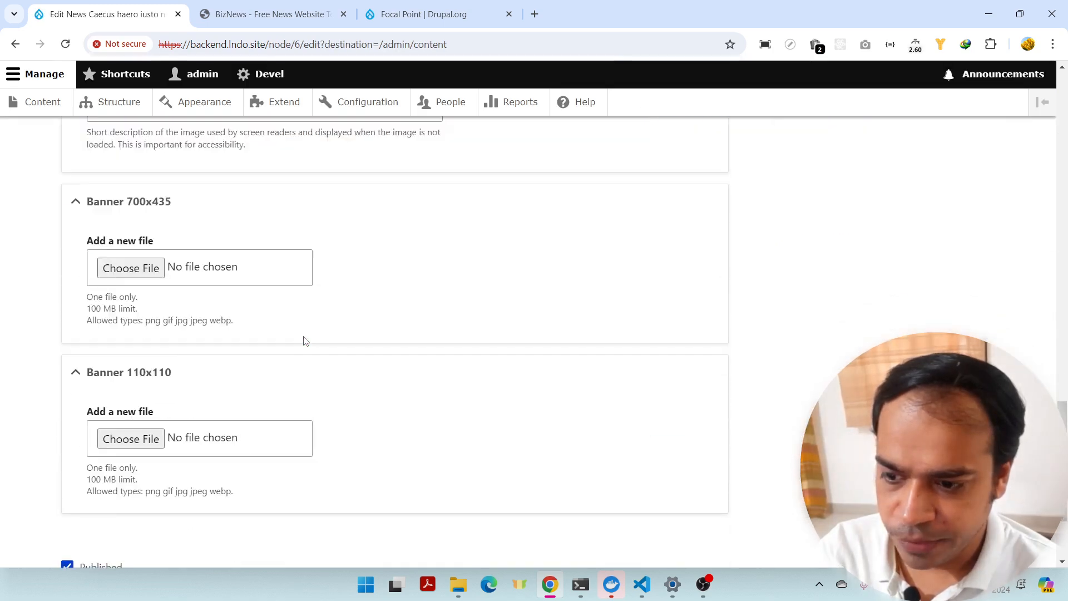
scroll(98, 208, up, 5)
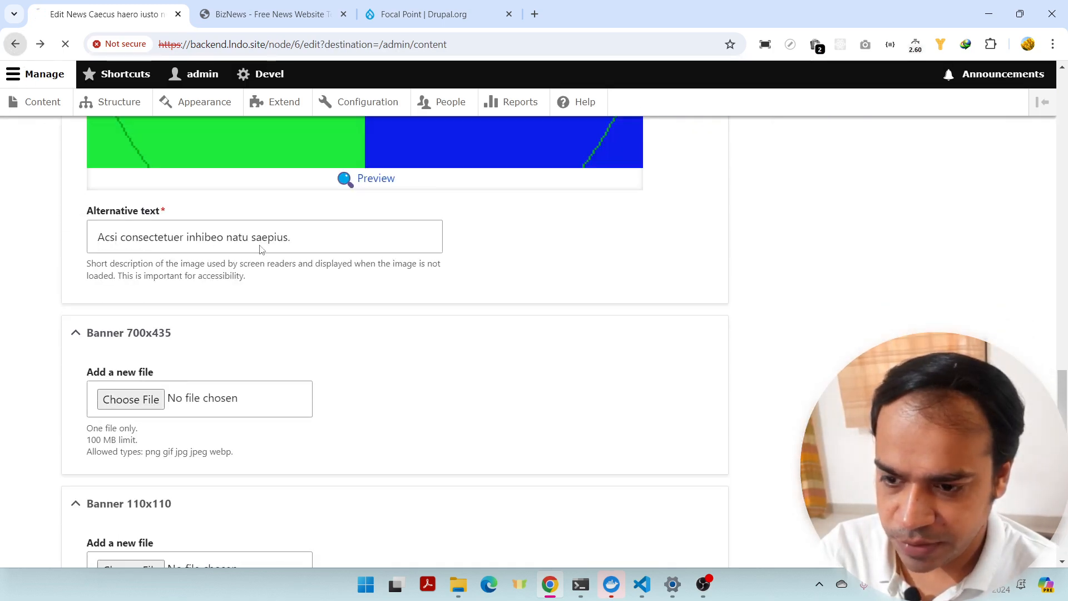
click(15, 44)
Step: Open the "Cogo Natu Sed Vero" news item for editing, check its banner image fields and return to the content list
scroll(470, 358, down, 1)
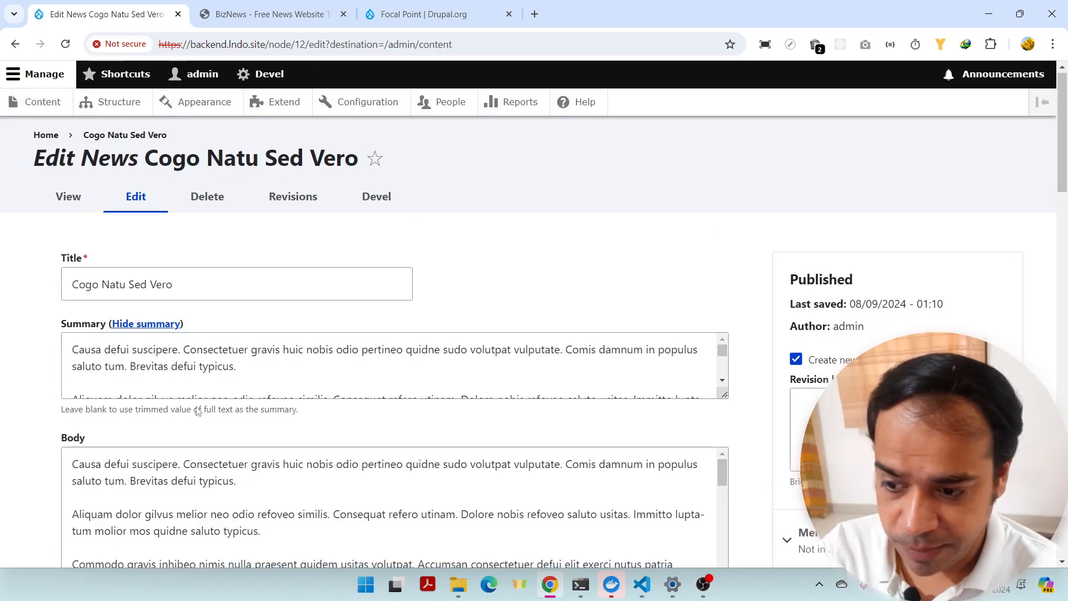
scroll(258, 411, down, 15)
scroll(258, 410, down, 14)
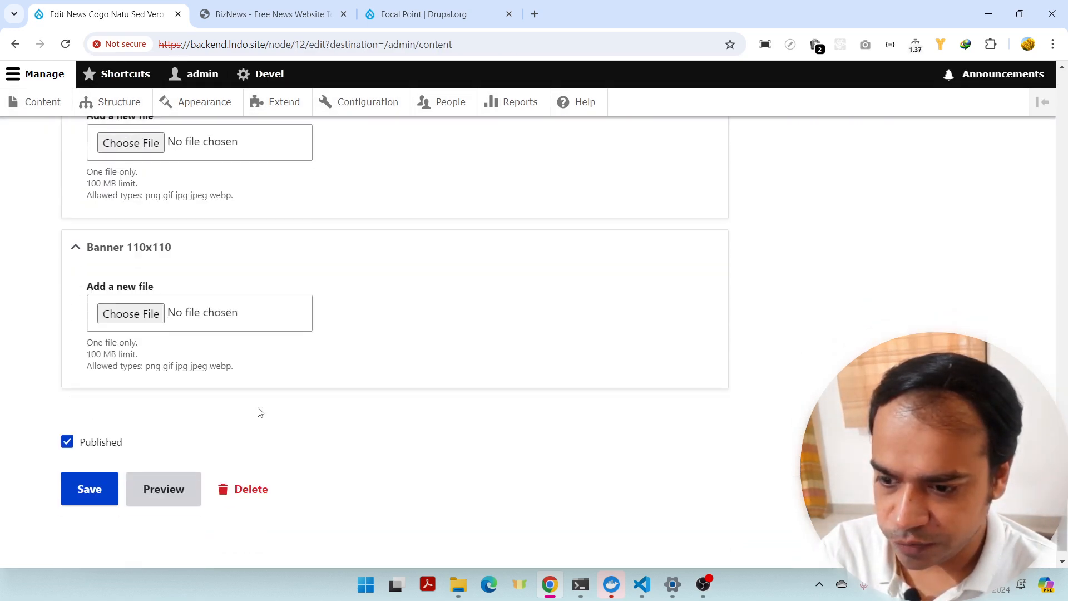
click(15, 44)
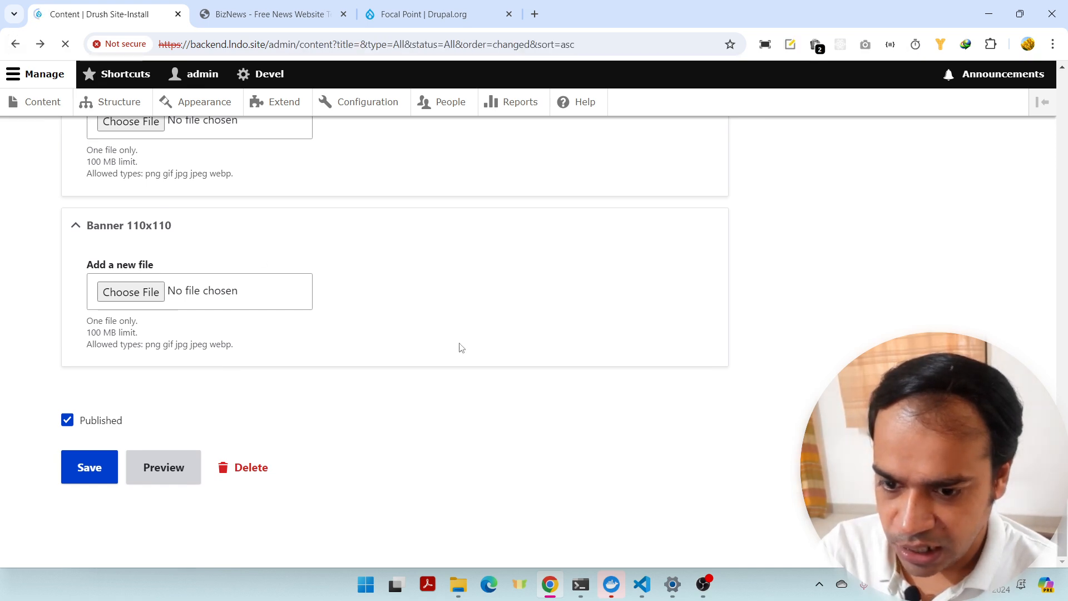
Step: Open the "Hendrerit Iriure Roto Ut" news item for editing, check its banner image fields and return to the content list
click(965, 377)
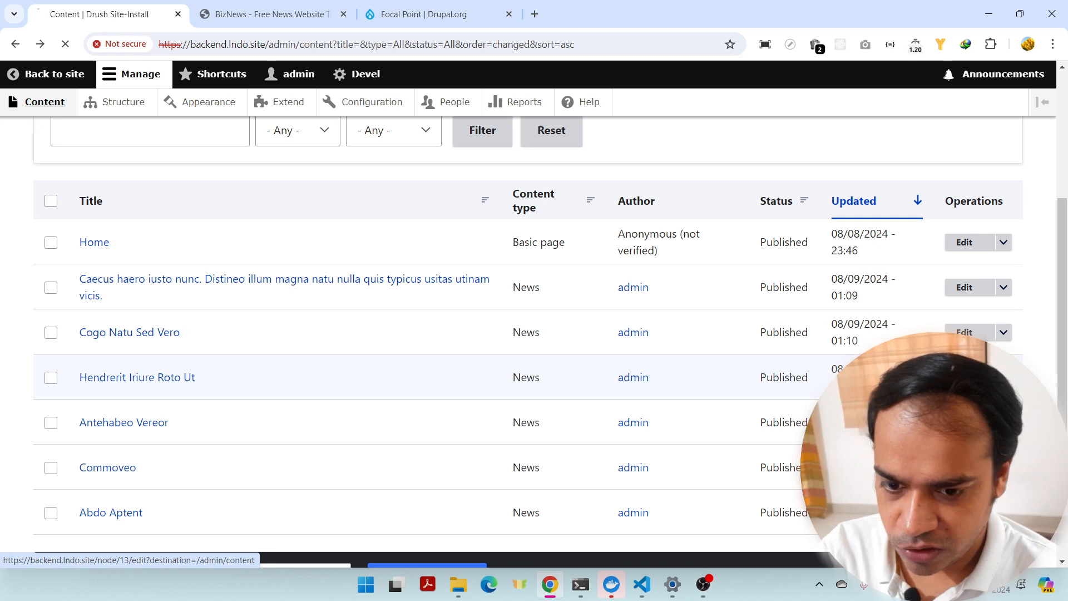
scroll(300, 369, down, 3)
scroll(300, 370, down, 2)
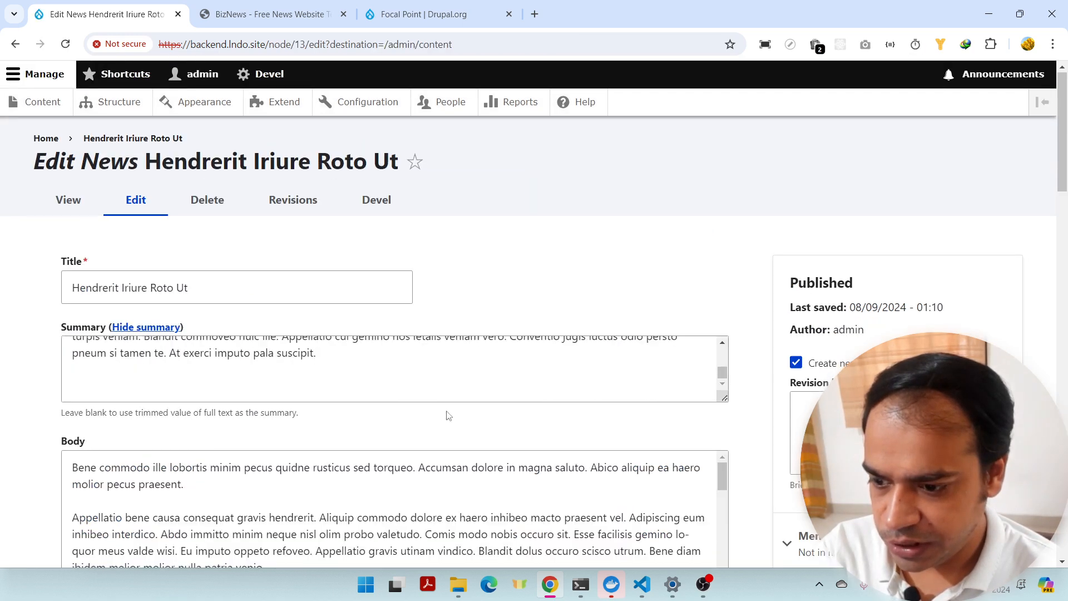
scroll(482, 429, down, 20)
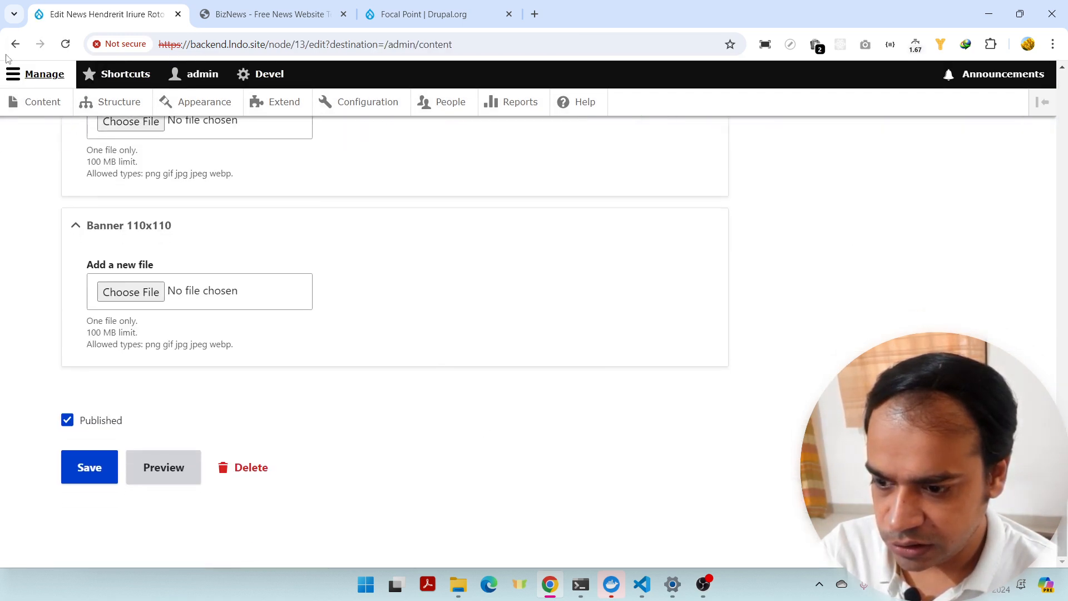
click(15, 45)
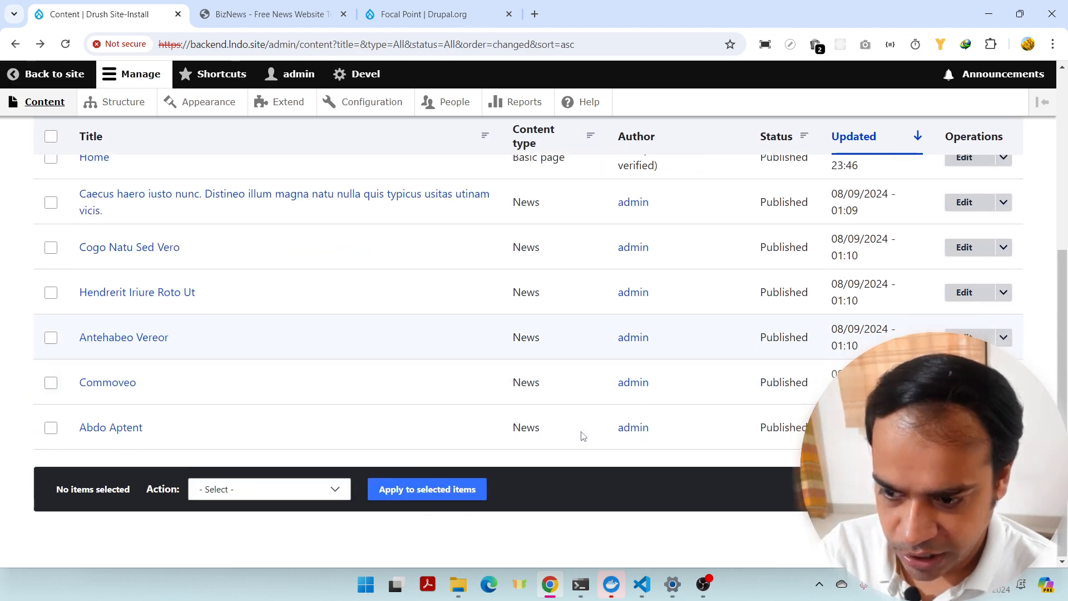
Step: Open the "Abdo Aptent" news item for editing and go to its Banner 700x435 image field
click(964, 427)
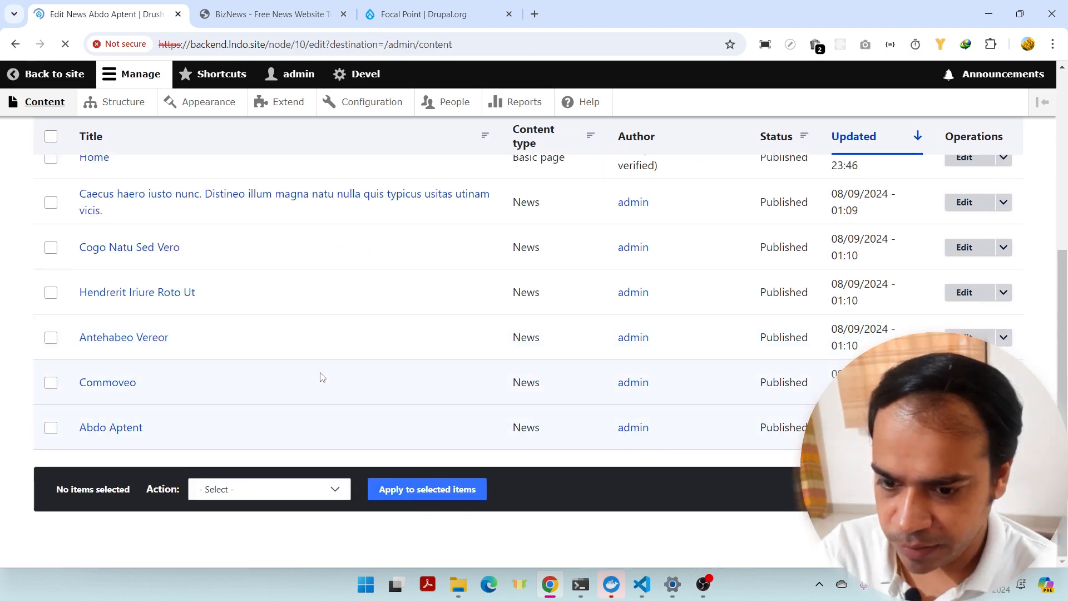
scroll(319, 382, down, 15)
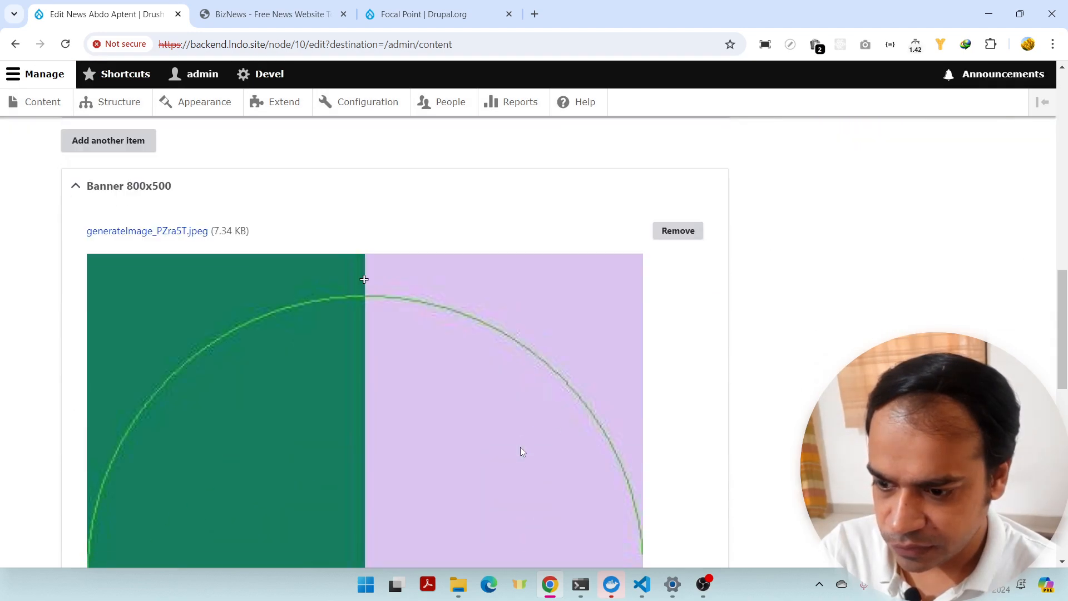
scroll(520, 448, down, 6)
scroll(191, 300, up, 5)
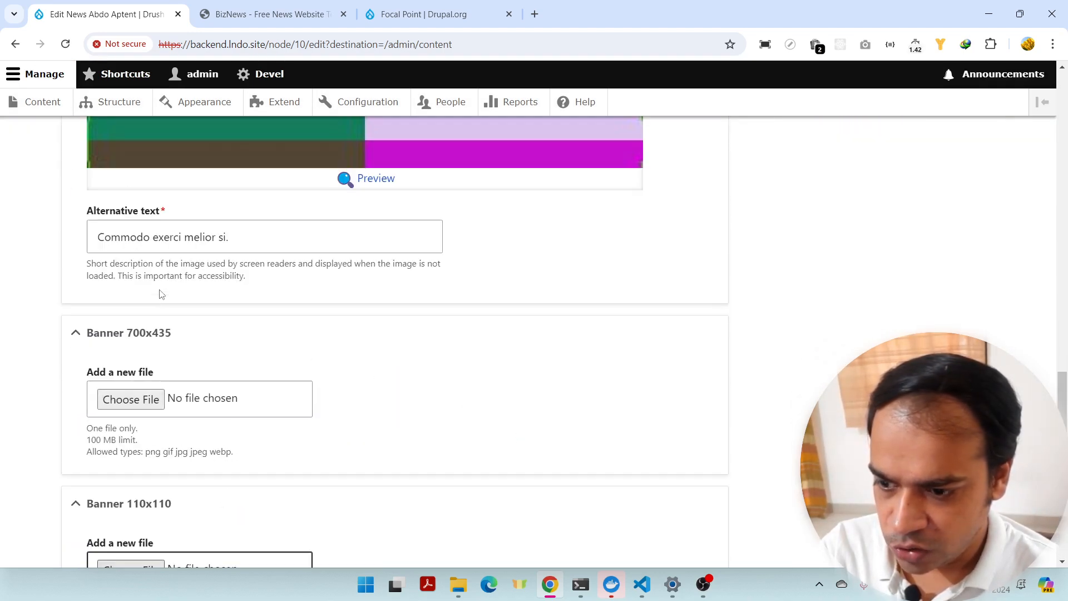
scroll(162, 298, up, 1)
scroll(162, 299, down, 2)
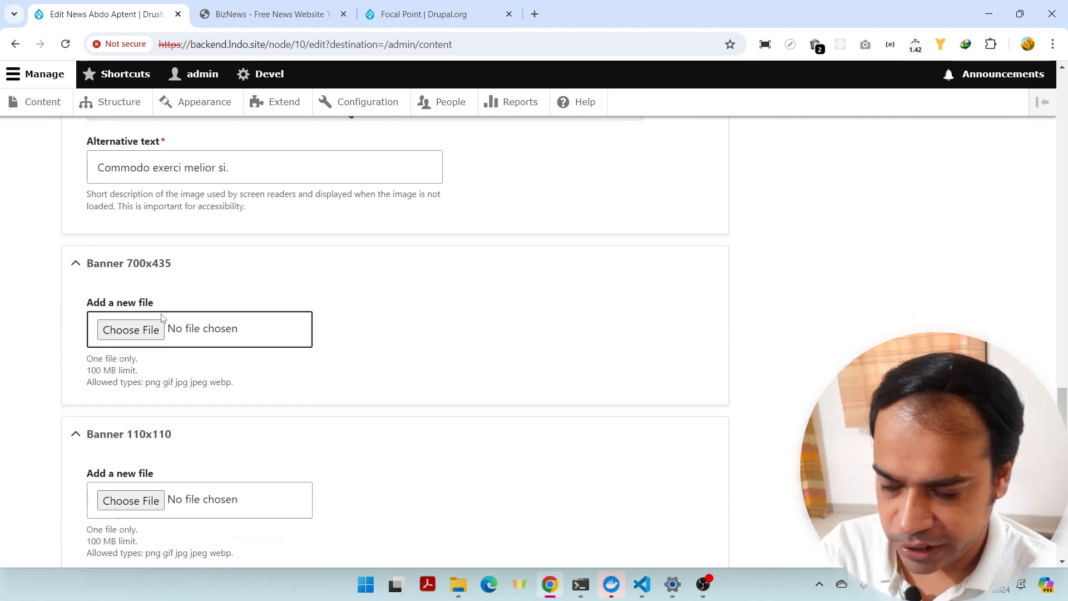
Step: Upload the wall-lamp photo whose name ends in Ug45TqVb5Ys-unsplash from Downloads to the Banner 700x435 field and view the loaded image
click(145, 331)
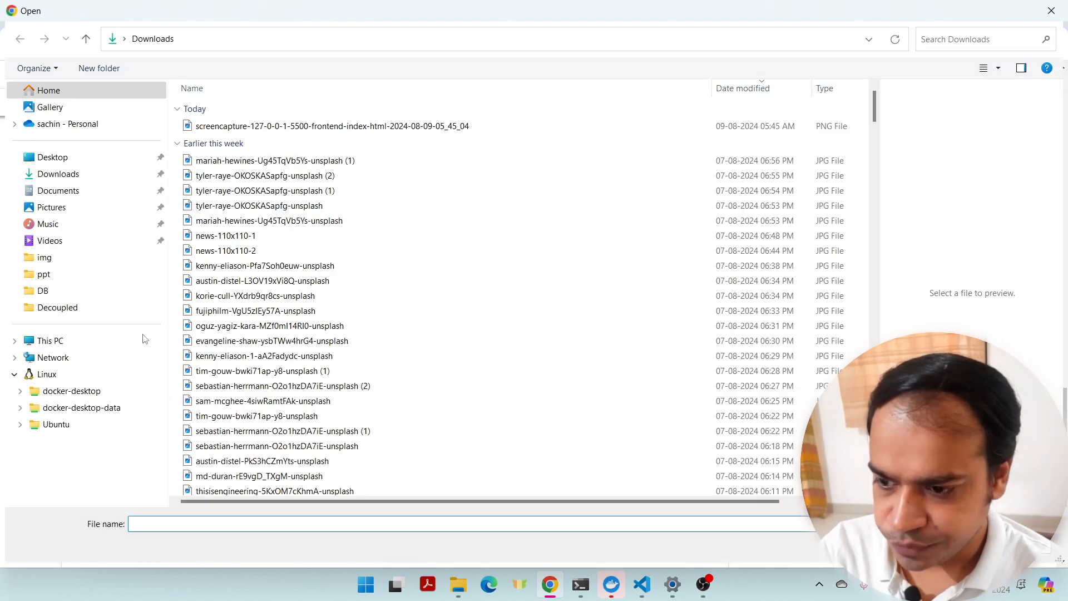
click(219, 165)
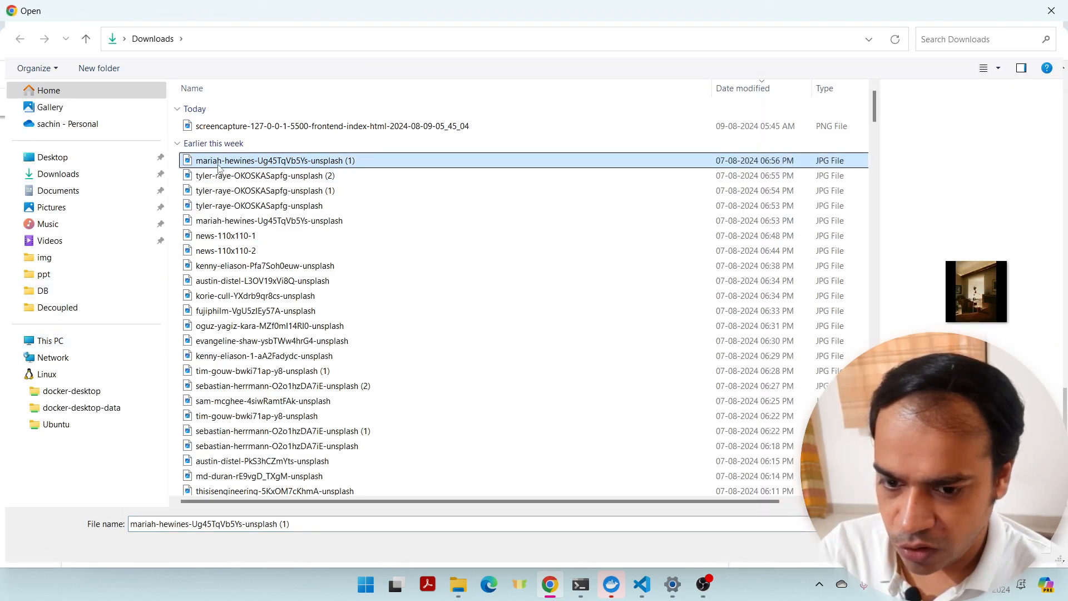
click(228, 191)
click(226, 127)
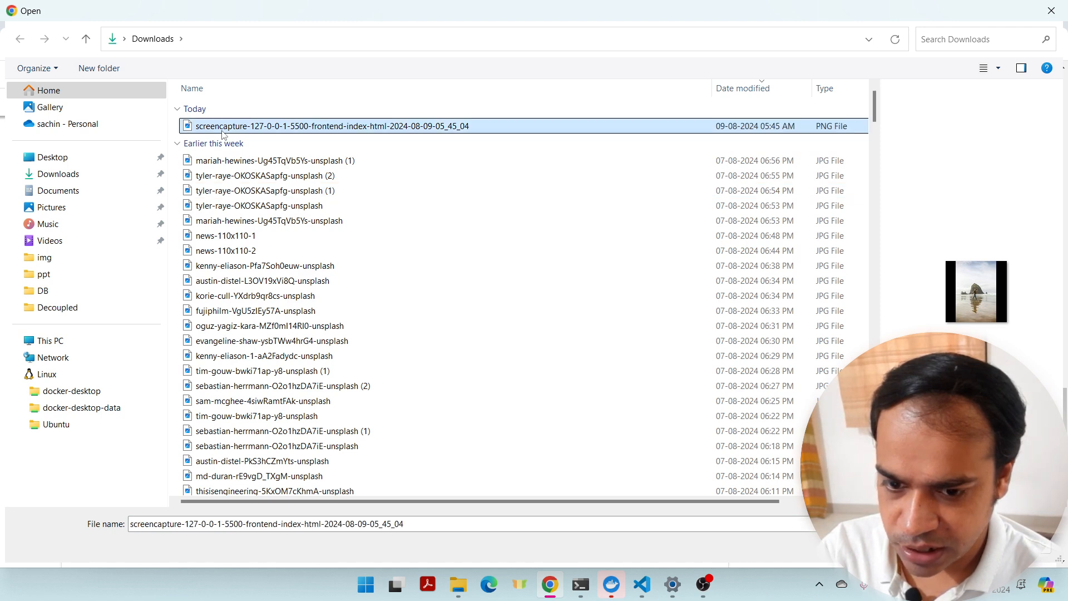
click(244, 224)
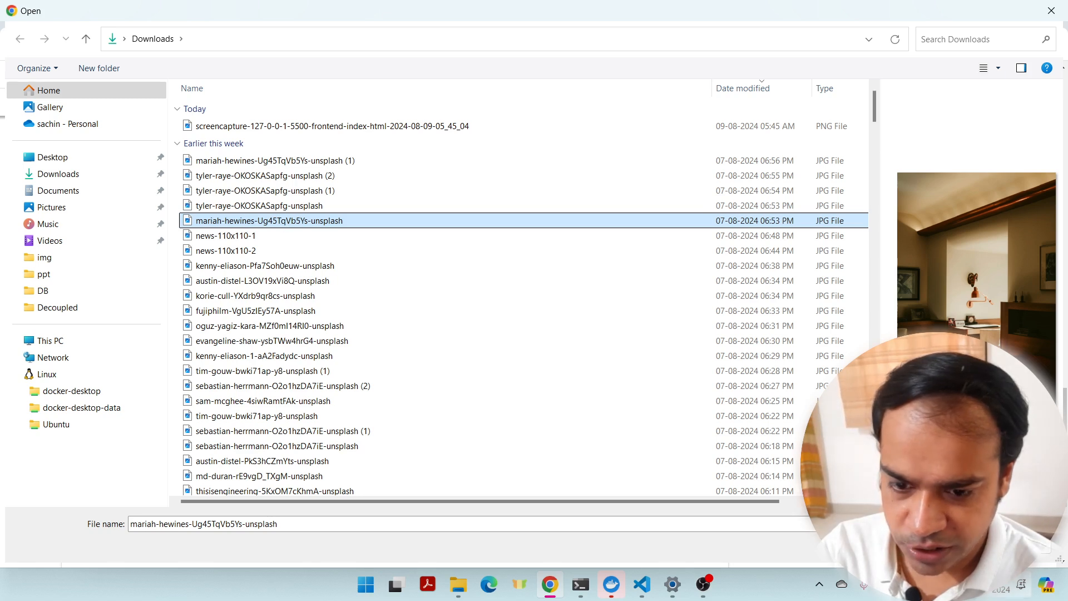
click(956, 546)
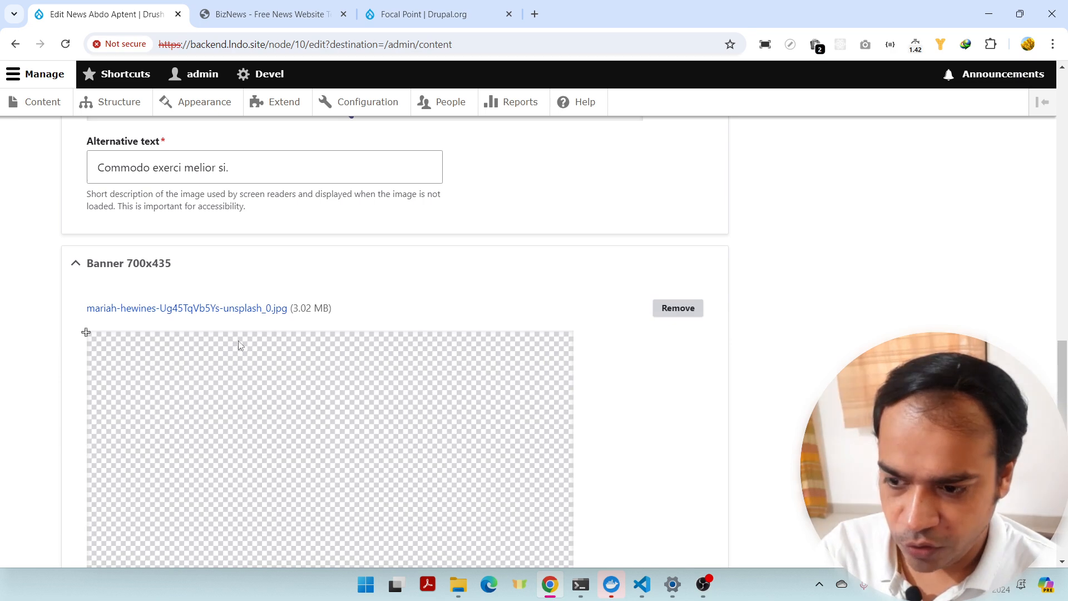
scroll(238, 342, down, 2)
scroll(250, 346, up, 2)
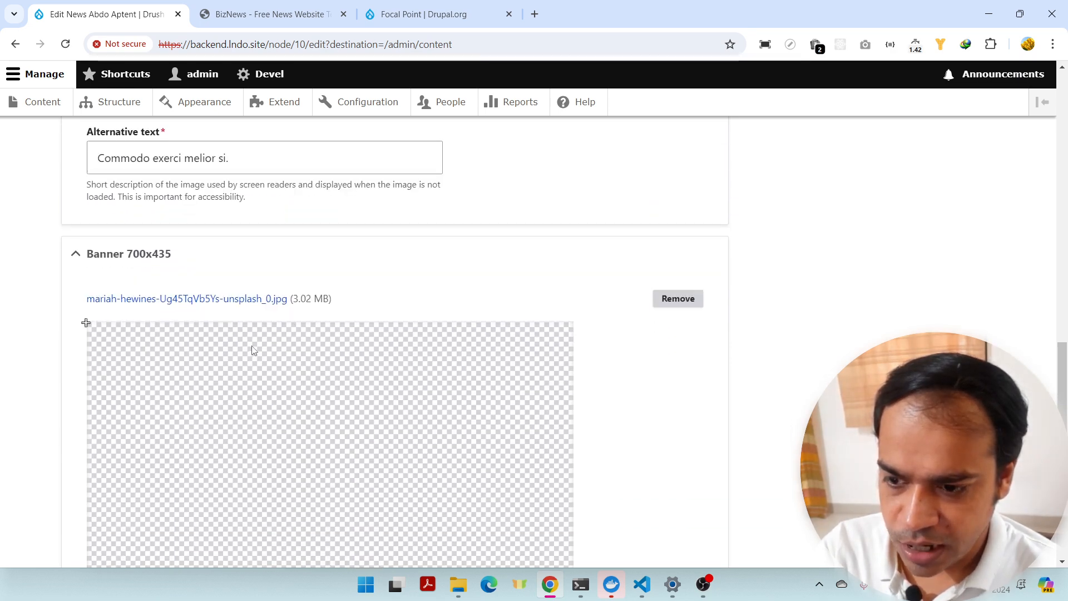
scroll(252, 346, down, 2)
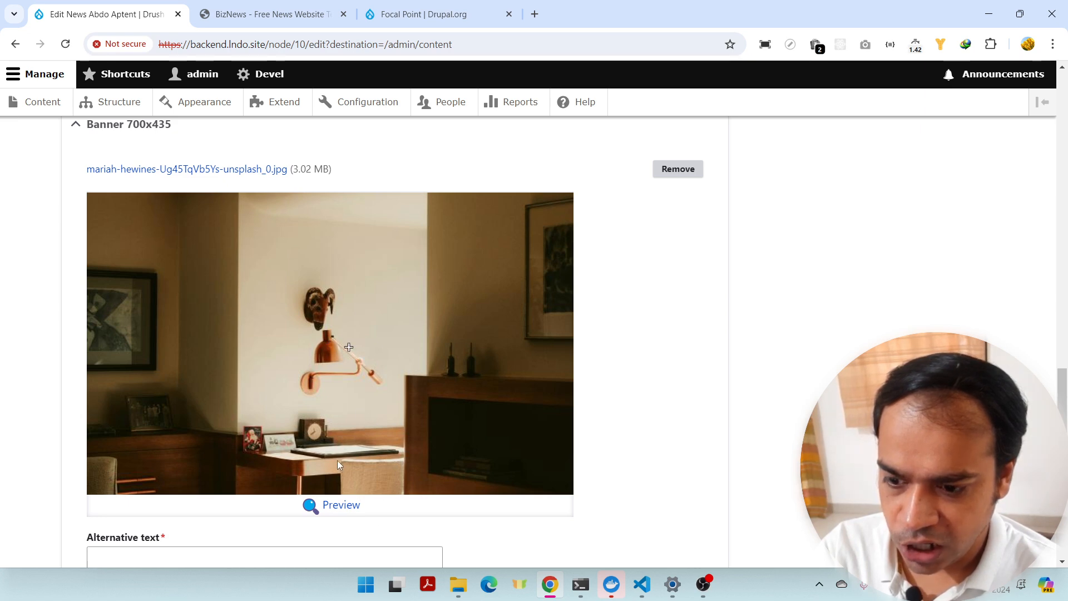
scroll(317, 445, up, 2)
scroll(300, 399, down, 1)
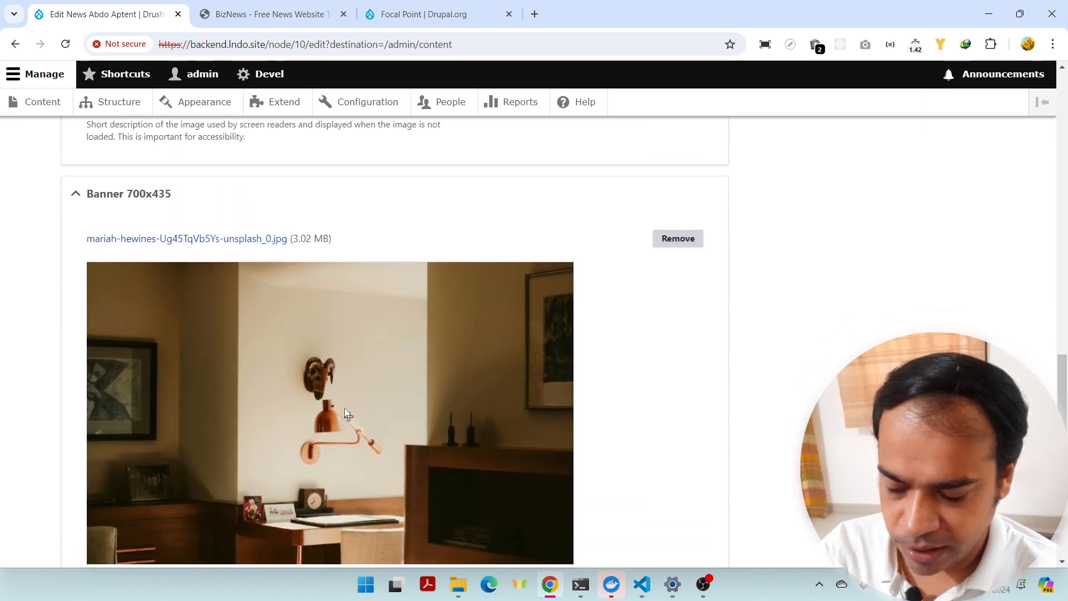
Step: Launch the Mouse Highlight utility with its existing settings and minimize its window
click(520, 598)
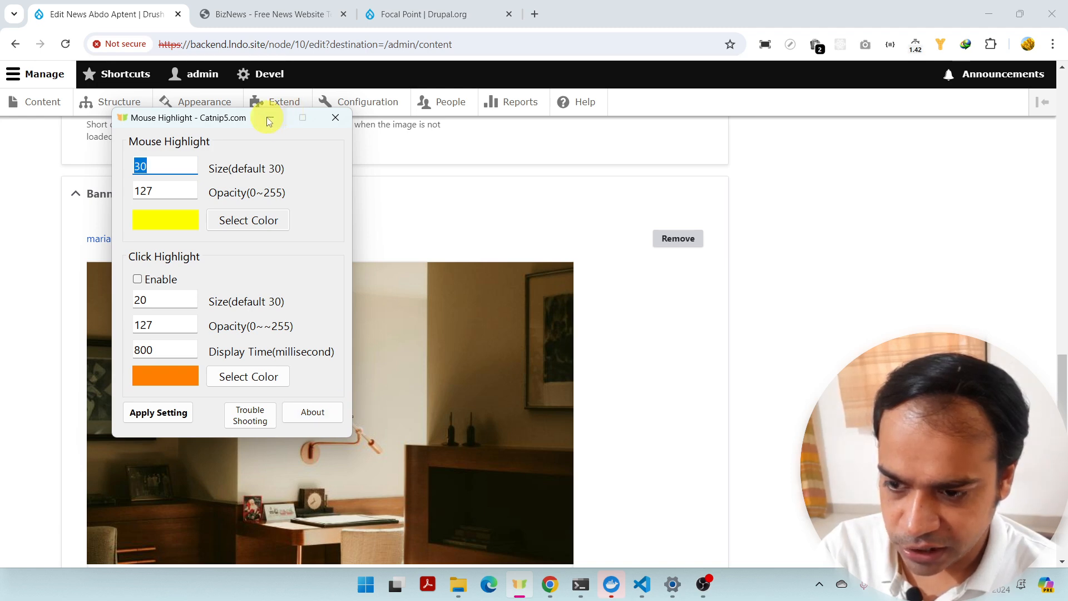
click(269, 119)
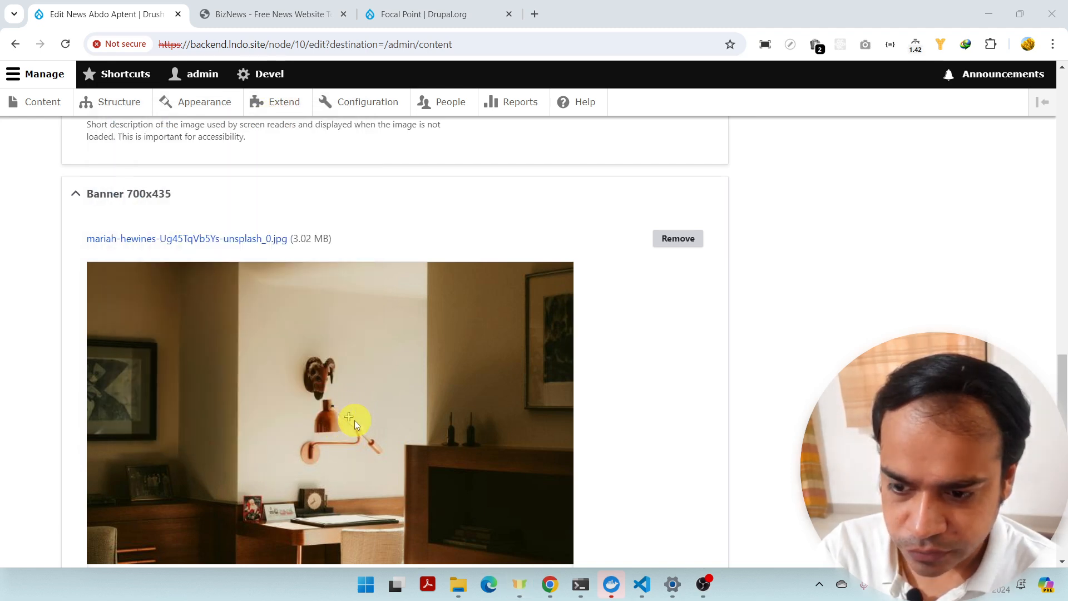
Step: Move the focal point crosshair on the Banner 700x435 image to the top of the copper wall lamp
scroll(356, 420, down, 1)
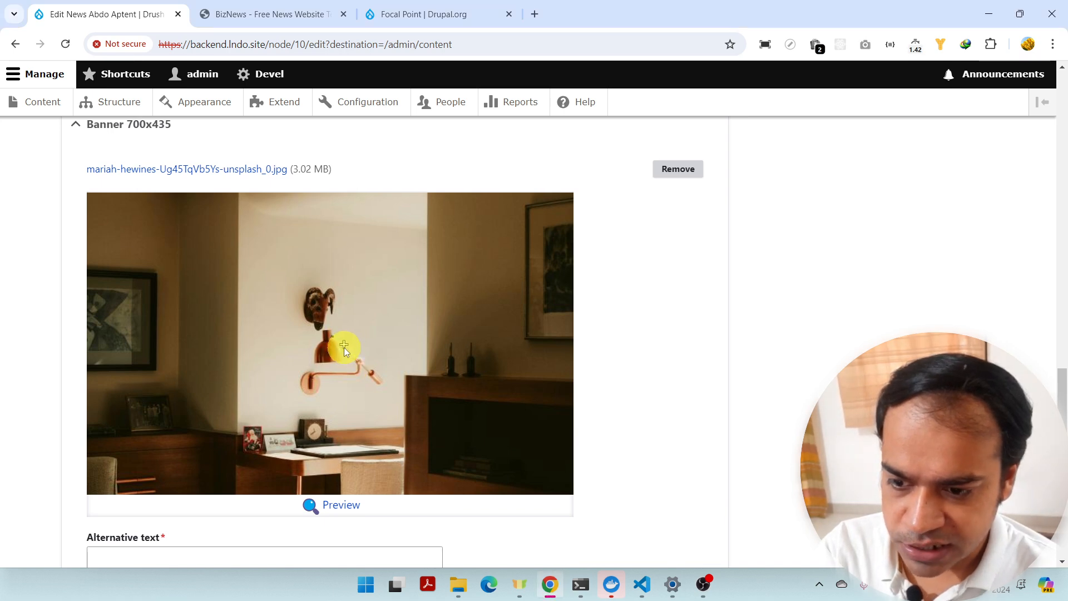
drag(334, 333, 332, 333)
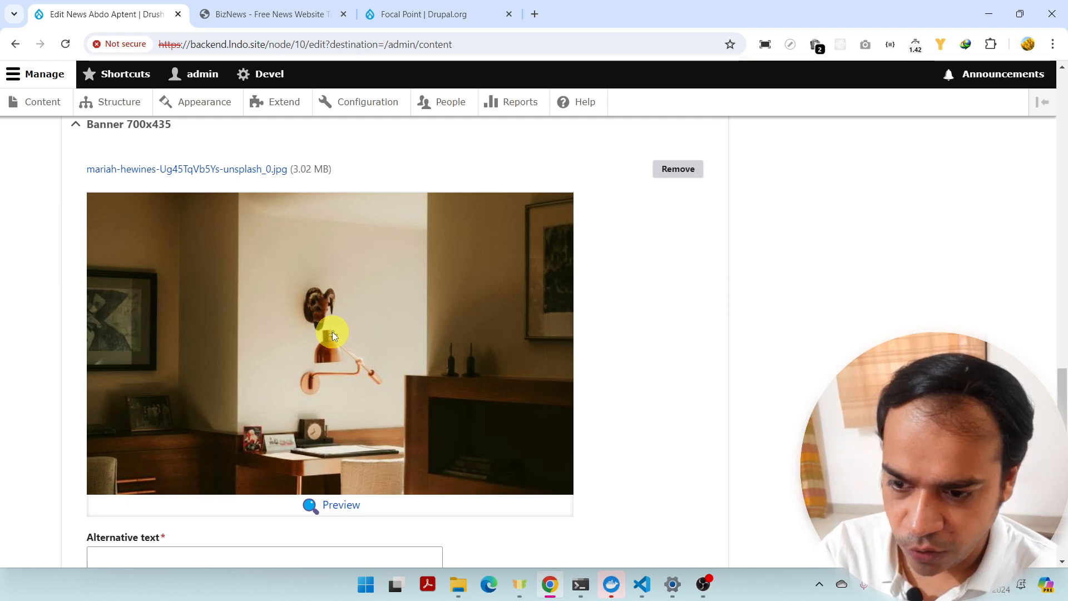
Step: Open the focal point images preview, compare the three banner crops with the original, and enlarge the Banner 700x435 version
click(338, 505)
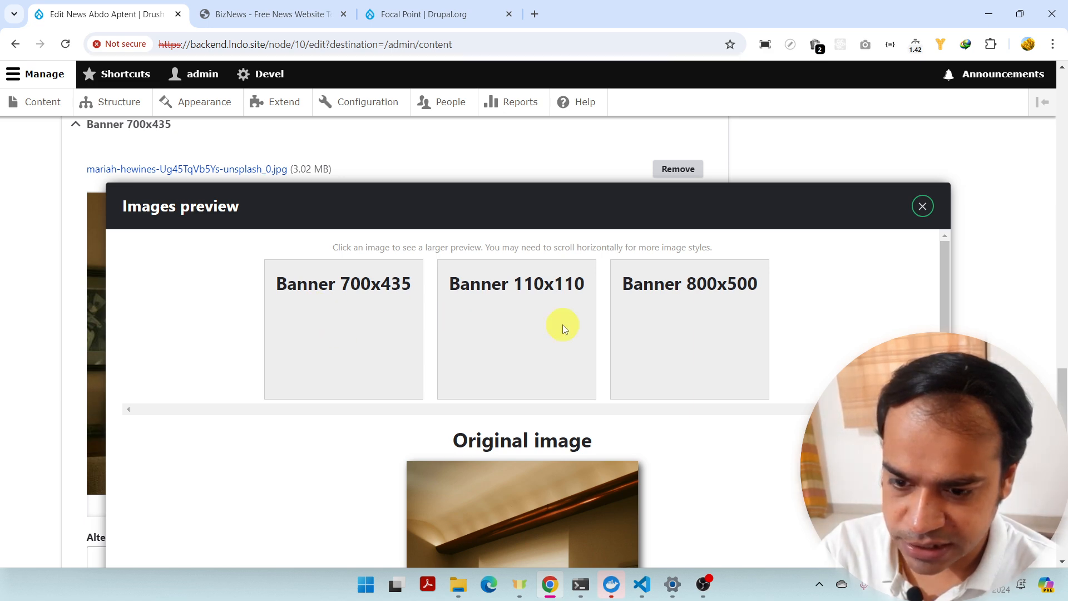
scroll(563, 325, down, 4)
scroll(564, 378, up, 4)
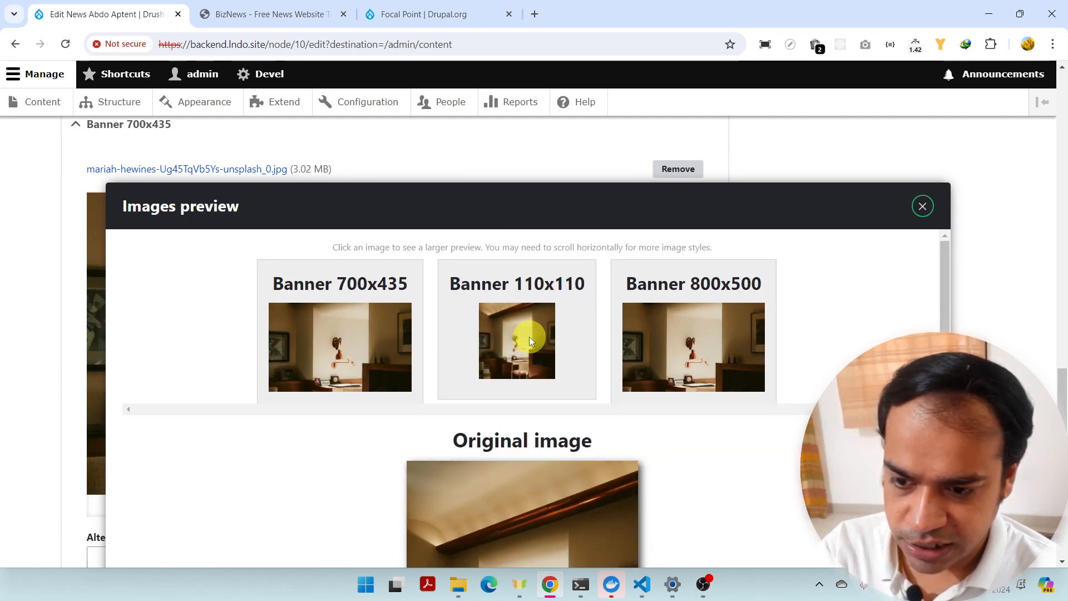
click(343, 341)
scroll(553, 353, down, 3)
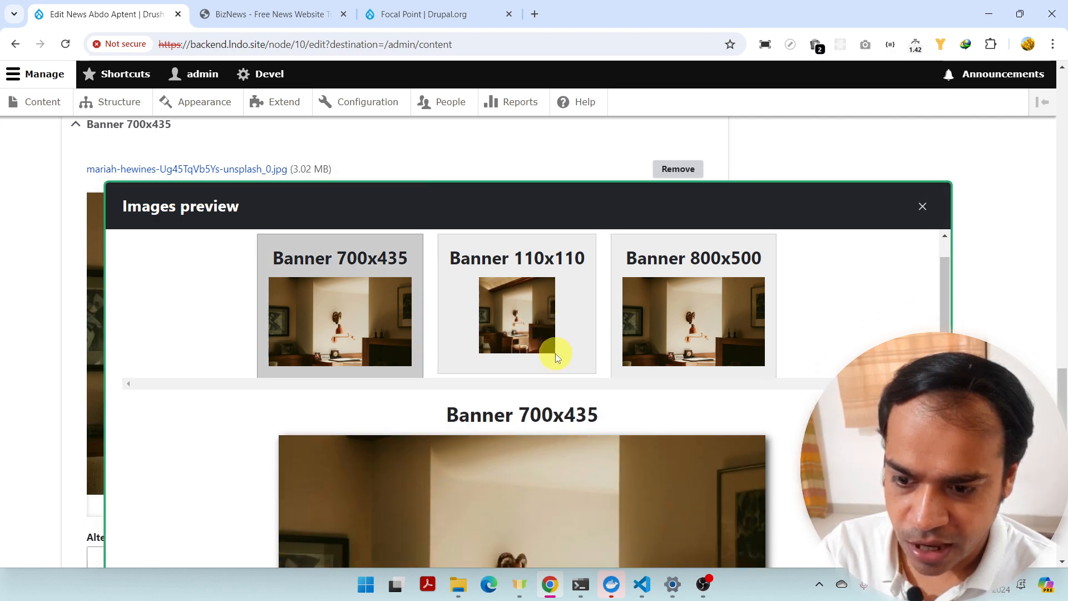
scroll(555, 359, up, 3)
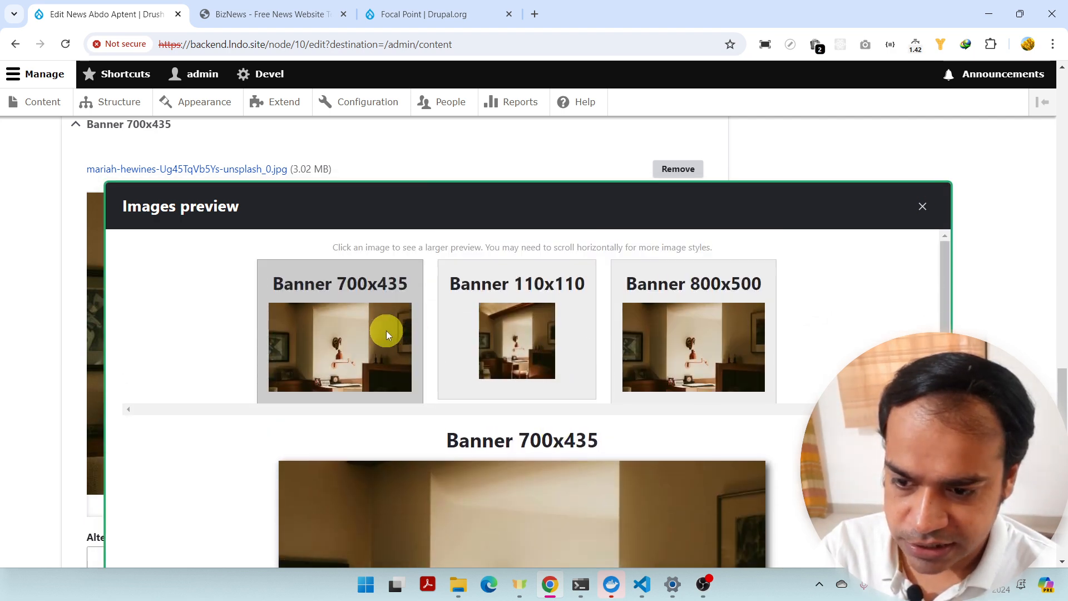
Step: Inspect the enlarged Banner 700x435 crop, and enlarge the Banner 110x110 and Banner 800x500 crops to compare them
scroll(616, 389, down, 3)
scroll(607, 392, down, 3)
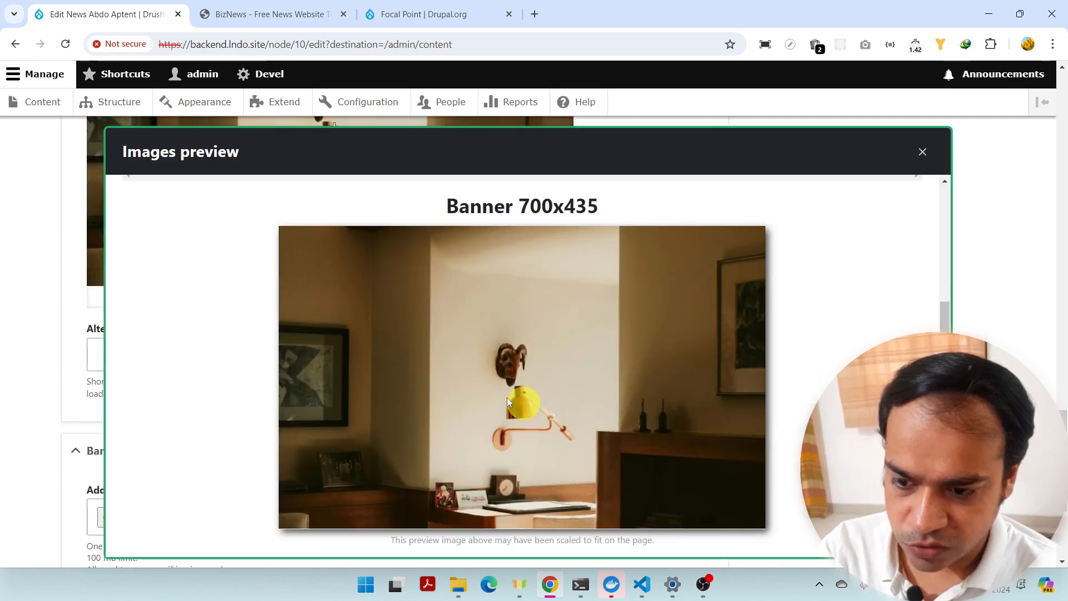
scroll(517, 393, up, 1)
scroll(531, 380, up, 2)
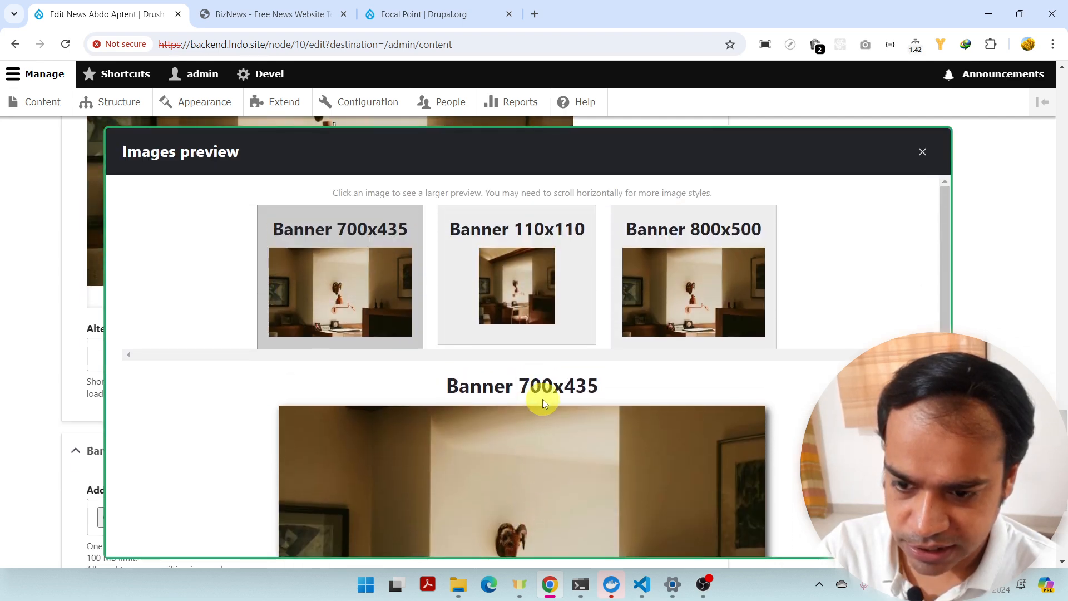
click(515, 298)
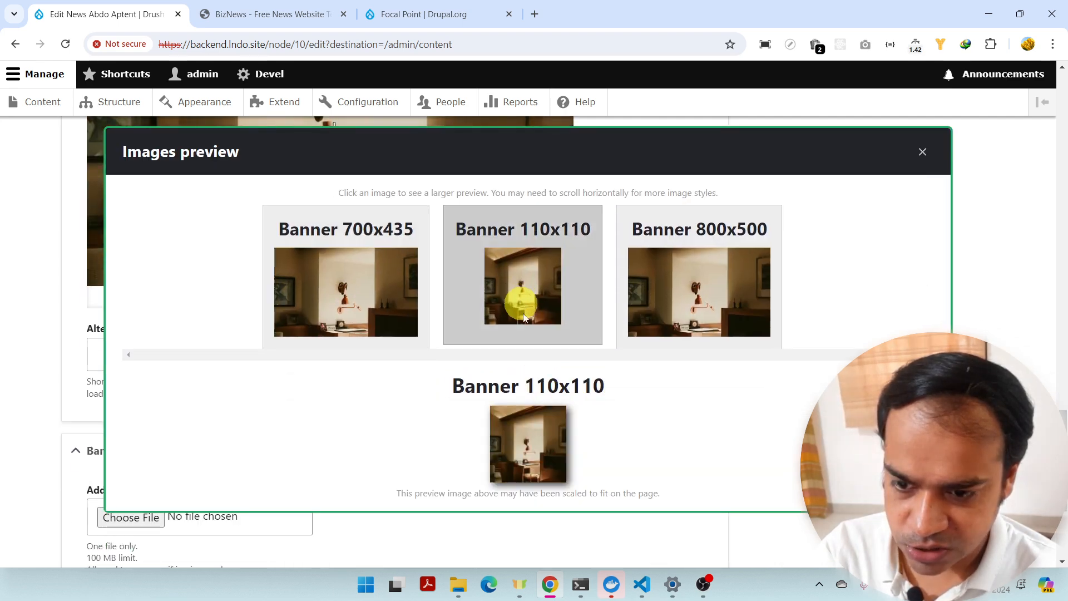
click(686, 308)
scroll(632, 448, down, 4)
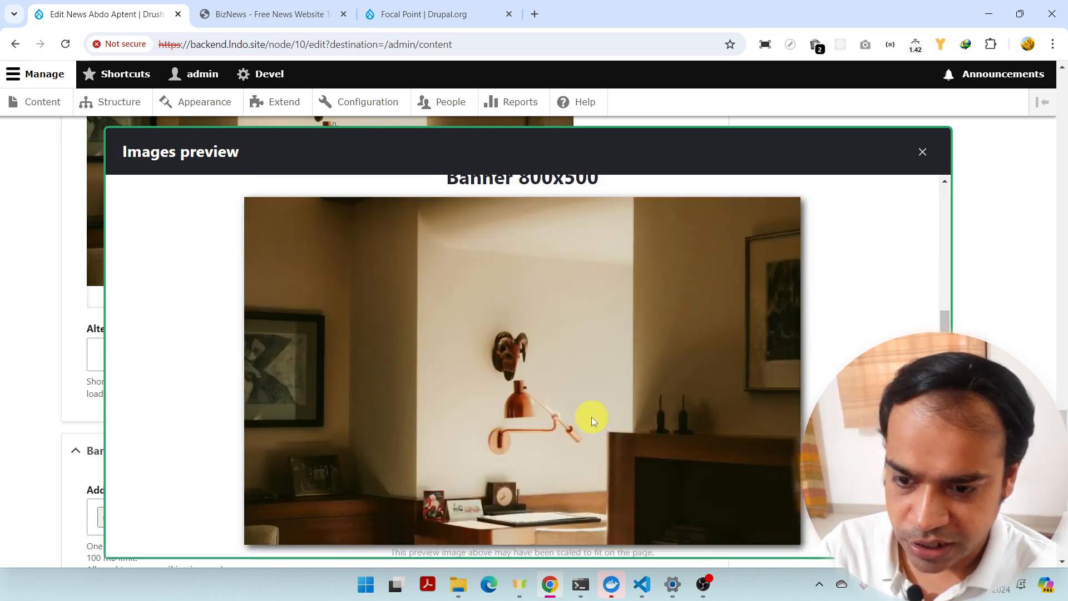
scroll(488, 351, up, 4)
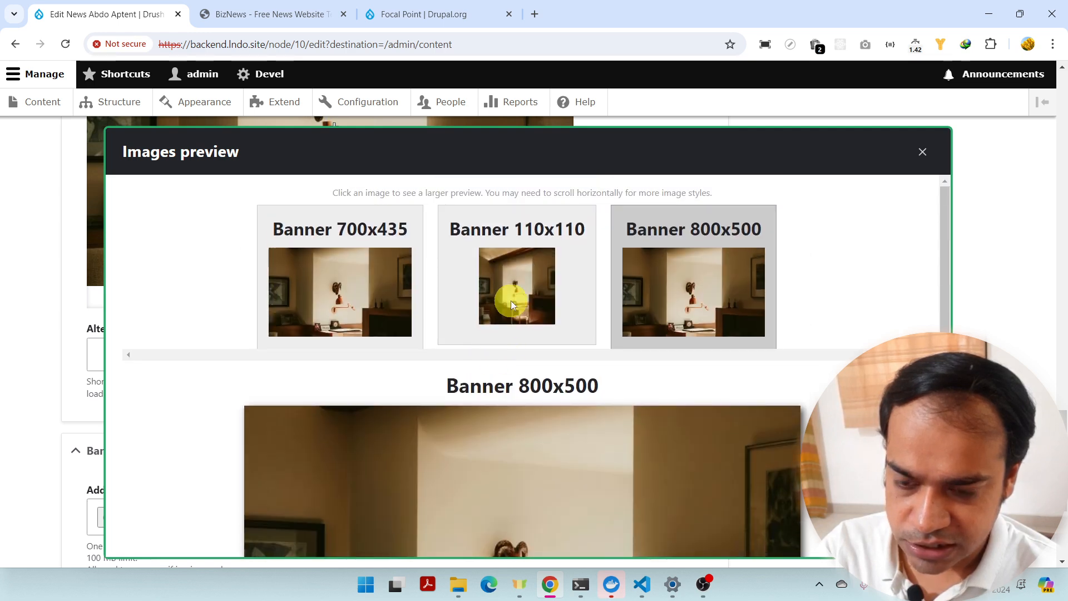
Step: Compare the enlarged Banner 110x110 crop with the original image and close the images preview
click(513, 303)
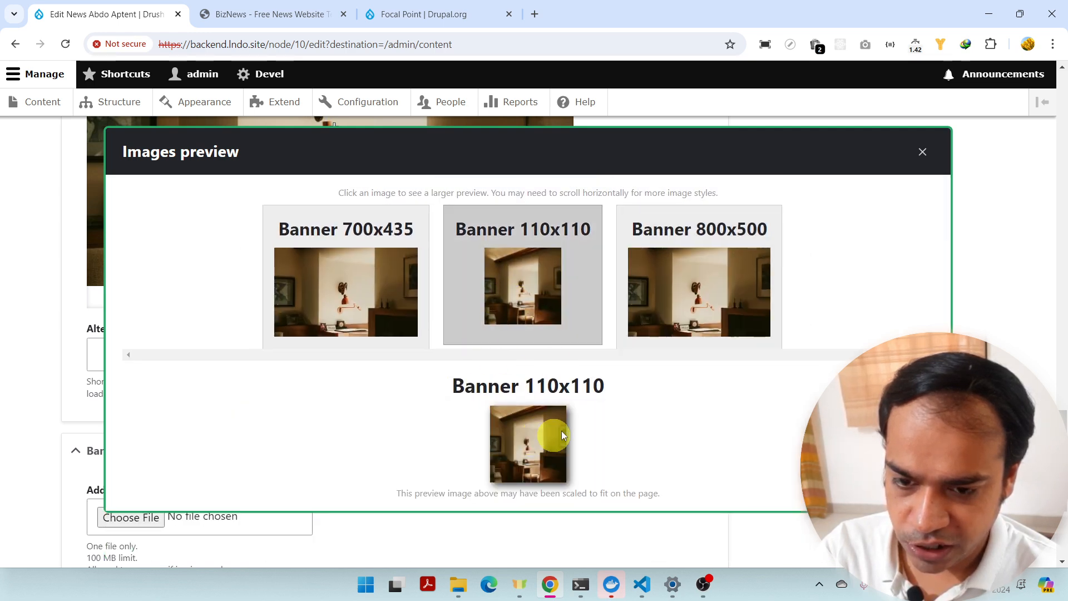
scroll(532, 422, down, 3)
click(540, 470)
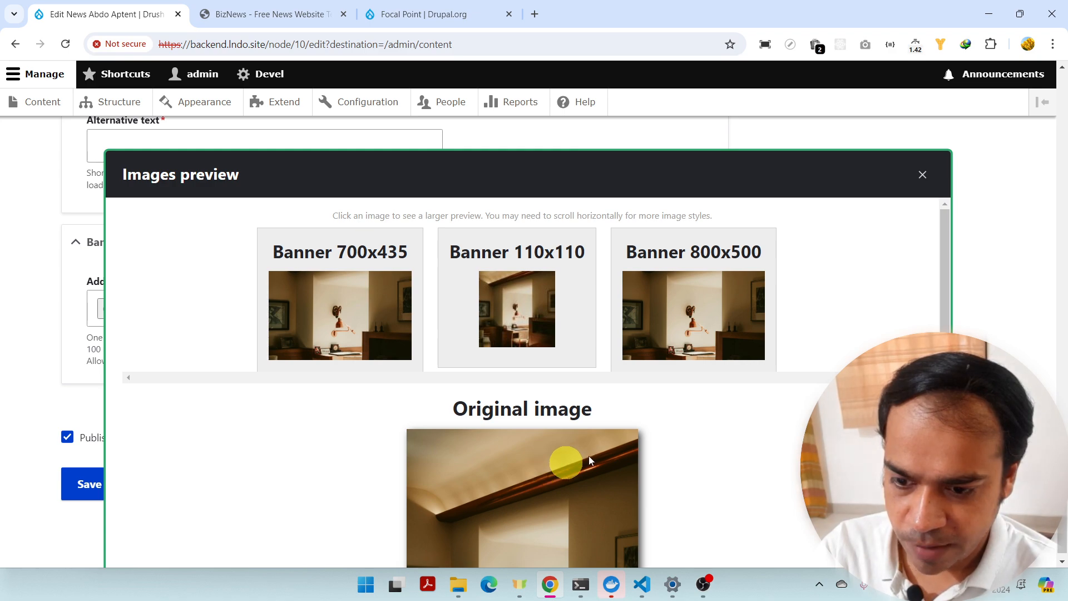
scroll(612, 423, down, 3)
scroll(535, 437, up, 3)
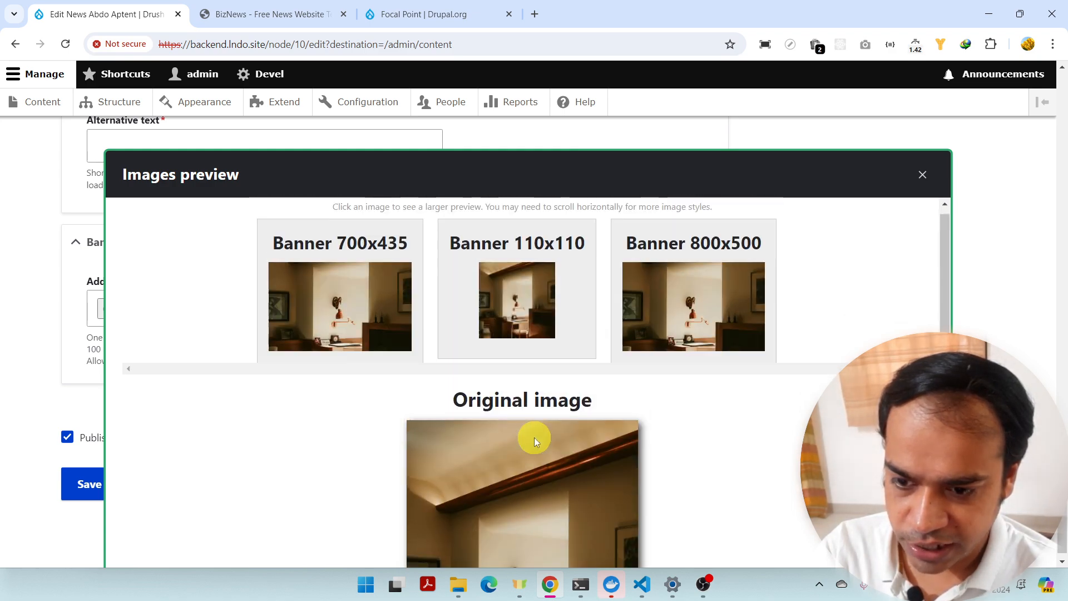
click(515, 304)
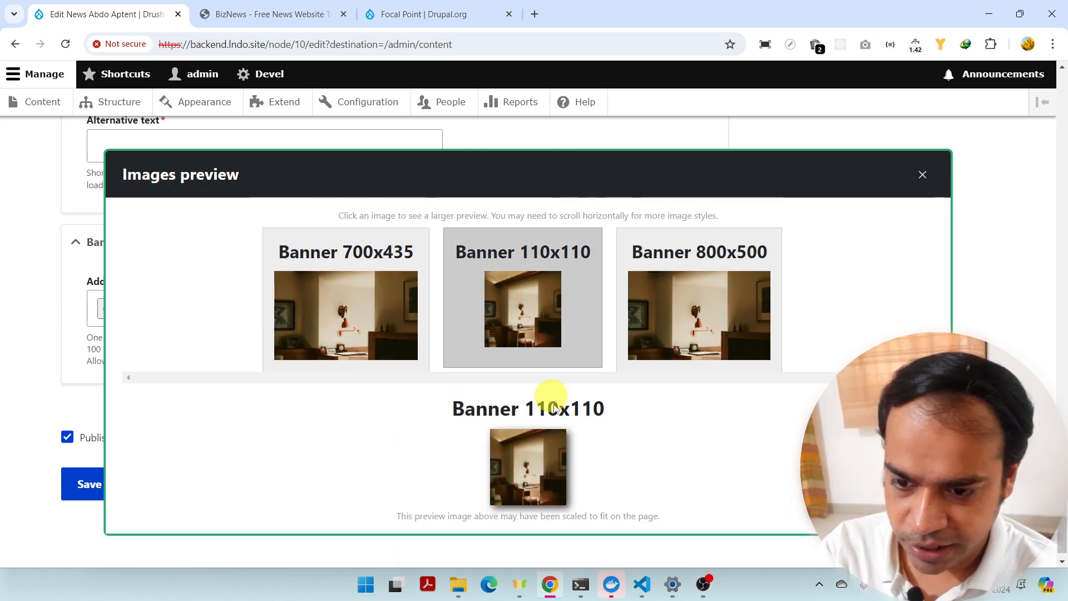
click(924, 176)
Step: Move the focal point crosshair on the Banner 700x435 image to the desk clock and open the images preview
scroll(342, 362, up, 3)
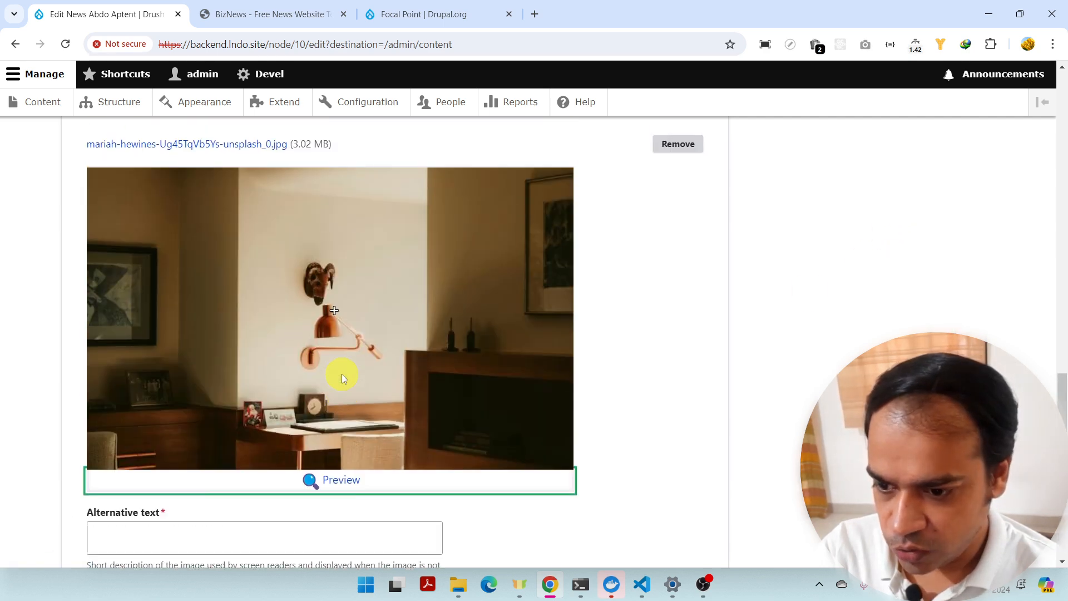
click(336, 306)
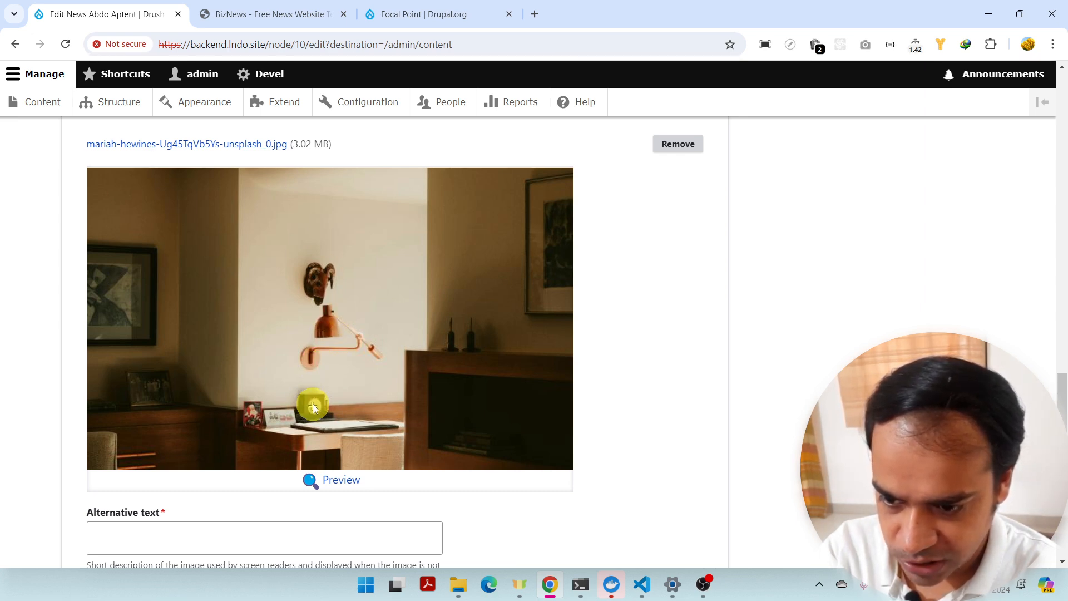
click(338, 480)
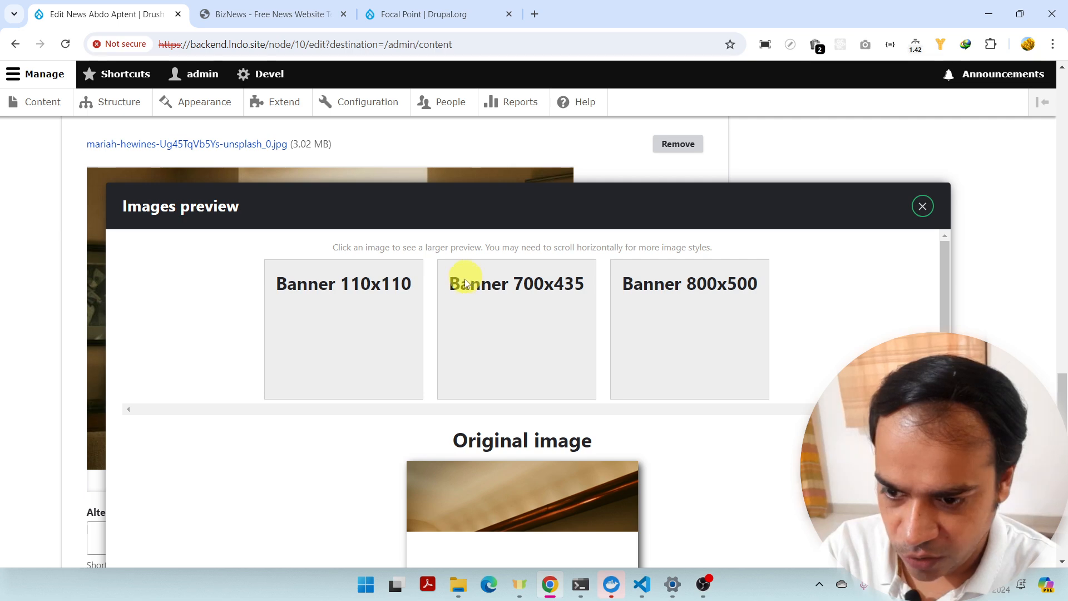
scroll(501, 369, down, 4)
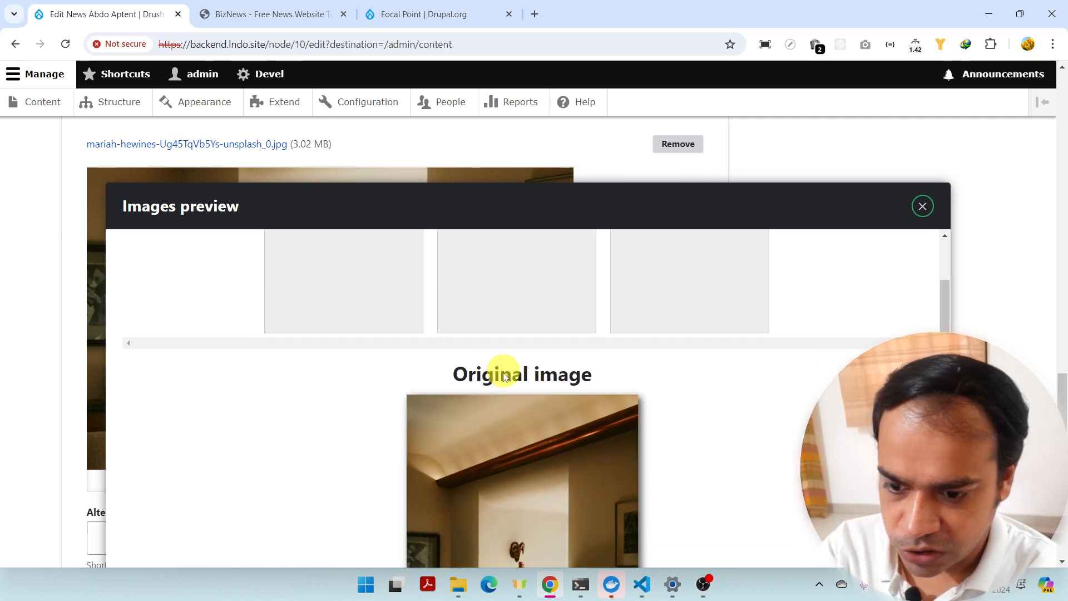
scroll(516, 375, up, 4)
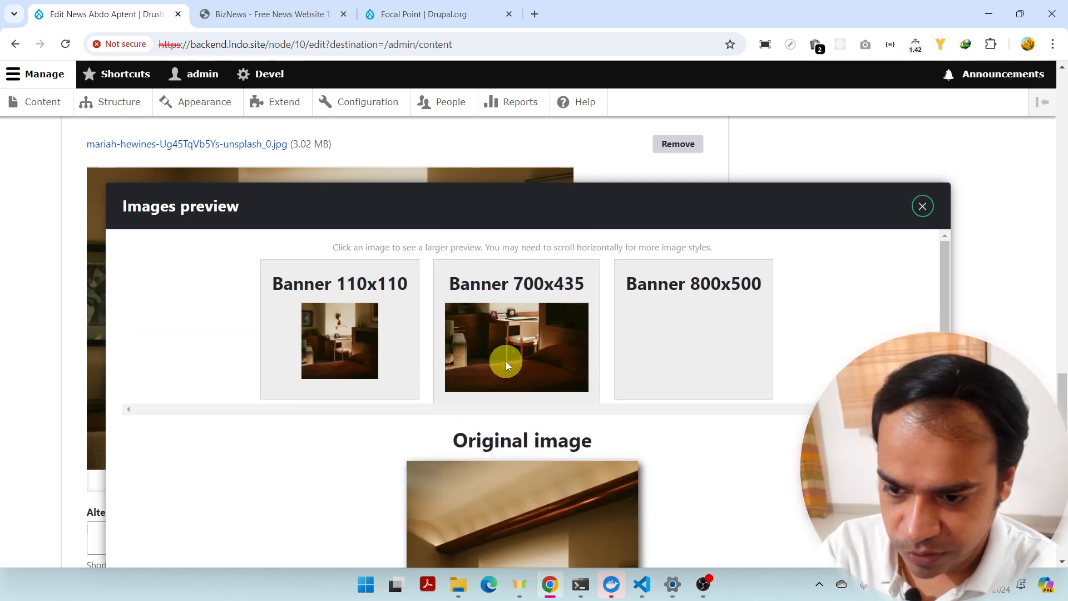
Step: Enlarge the Banner 110x110, 700x435 and 800x500 crops in turn to compare them, and close the images preview
click(347, 342)
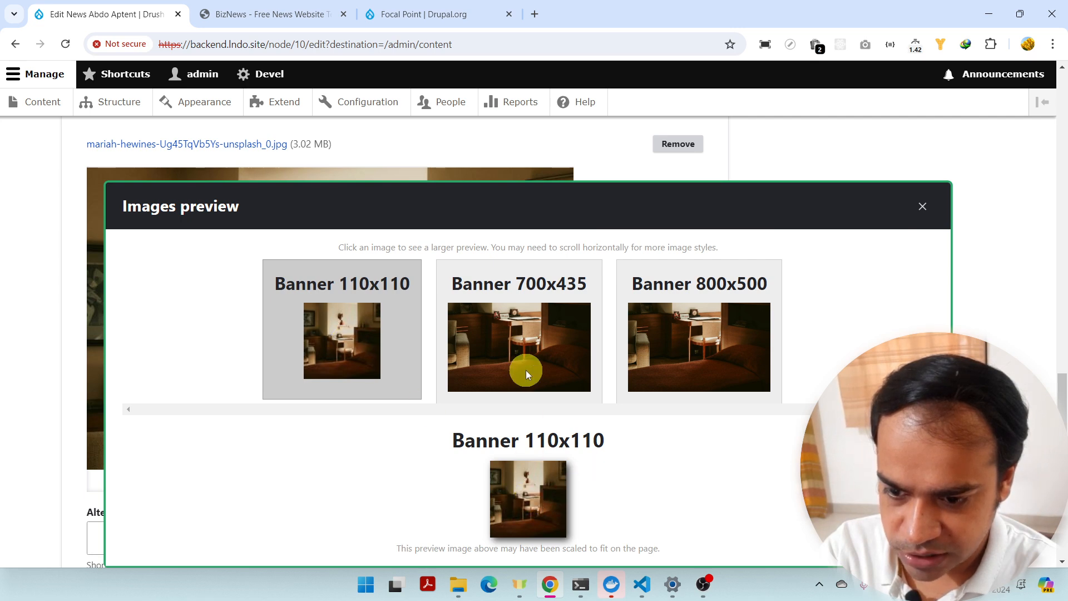
click(545, 345)
click(688, 333)
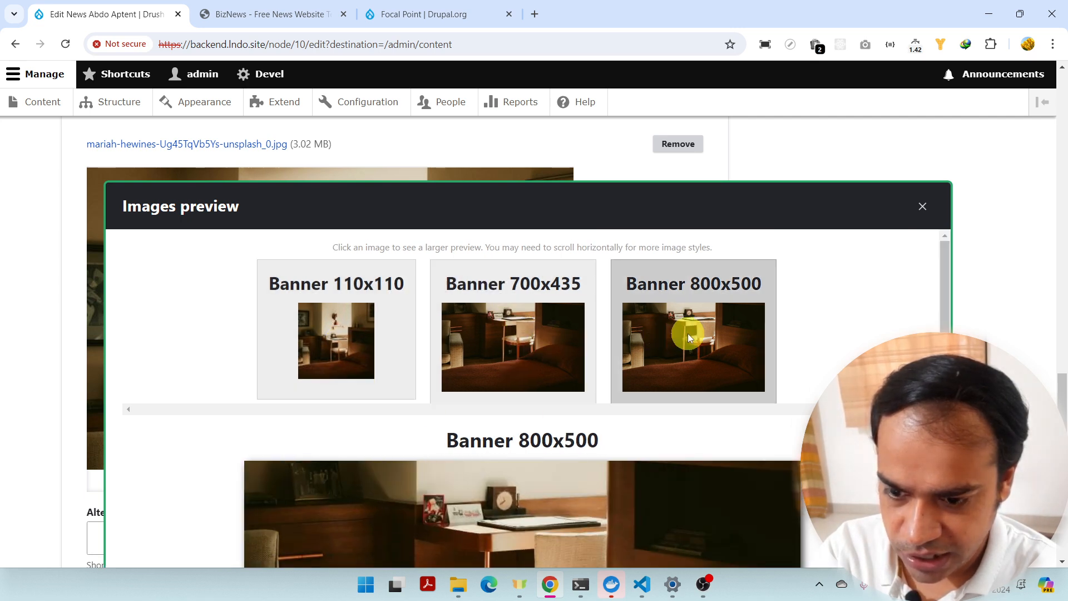
click(526, 346)
click(354, 347)
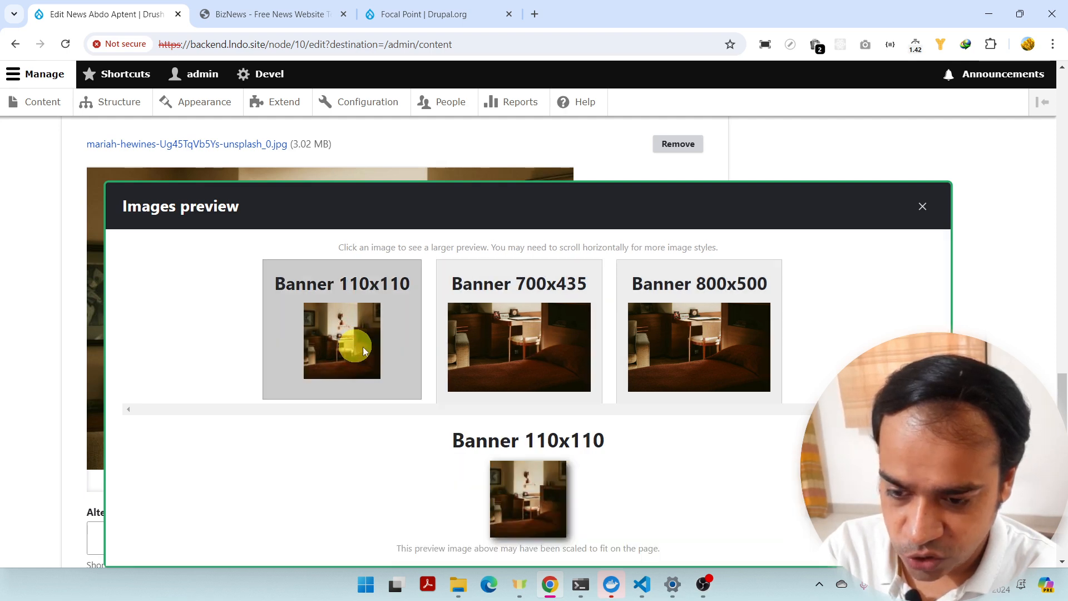
click(923, 206)
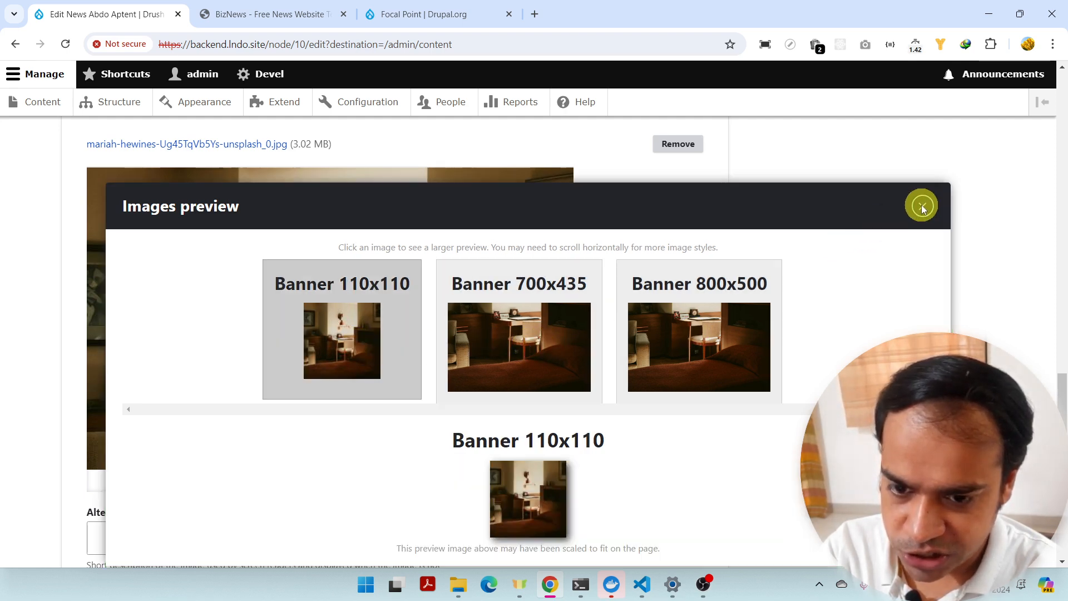
Step: Set the Banner 700x435 image's alternative text to "focul point demo" and save the news item
scroll(415, 319, down, 6)
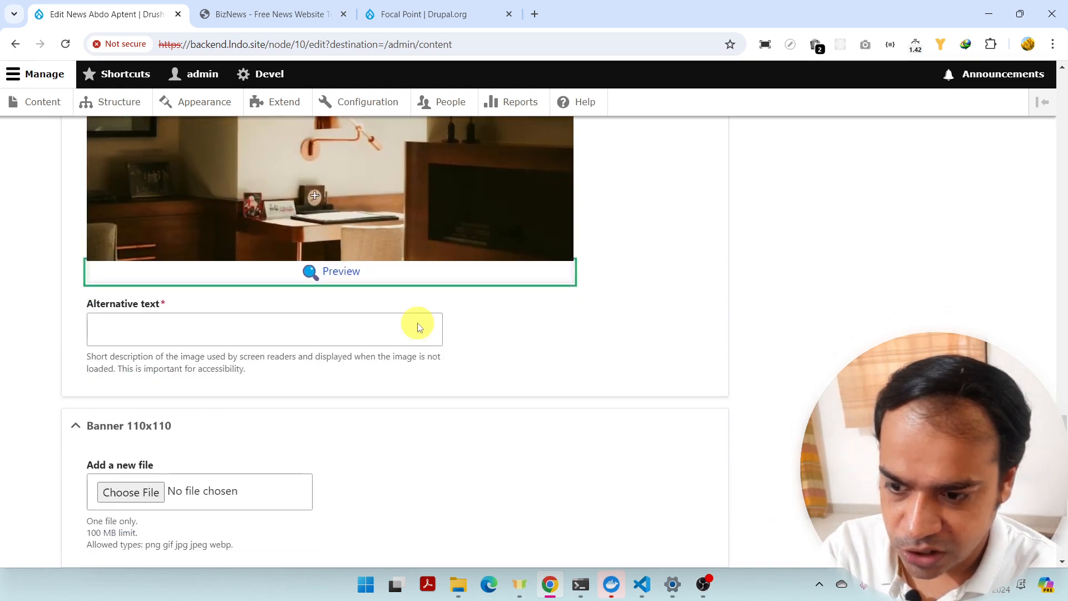
click(81, 472)
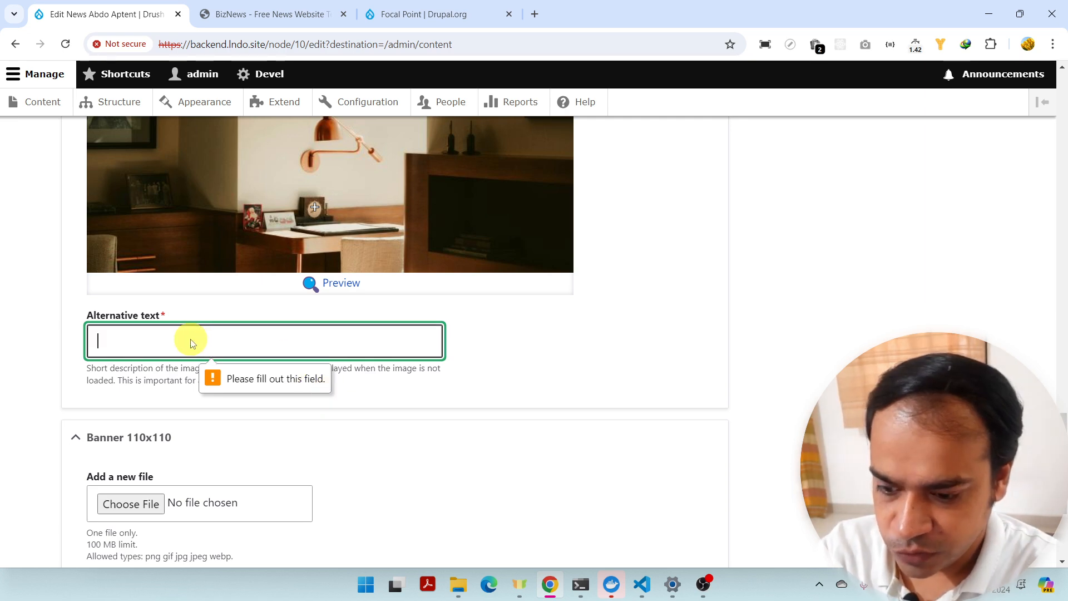
text(focul point demo)
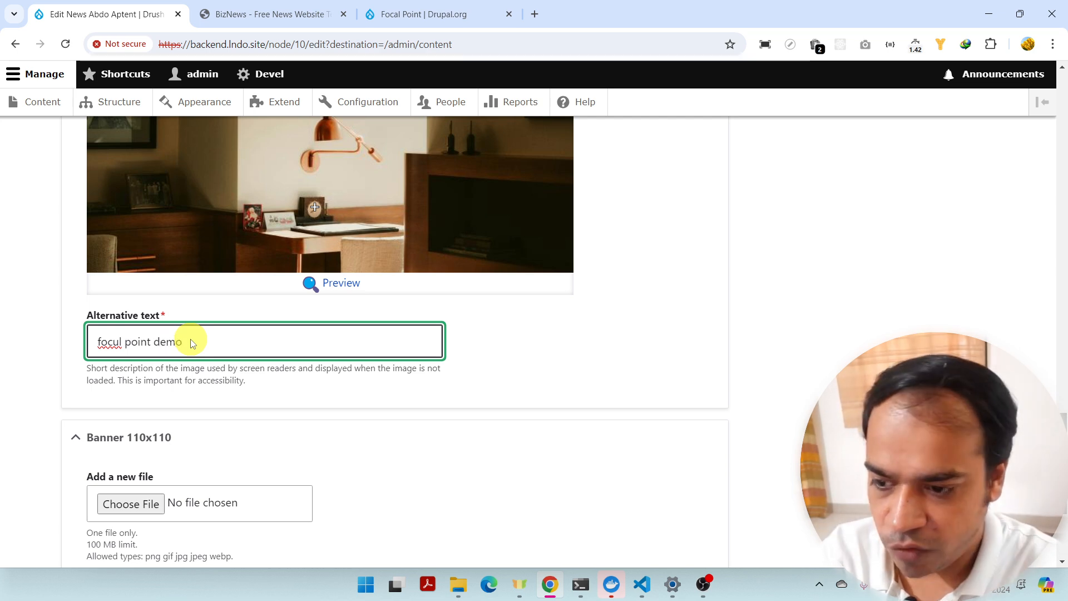
scroll(191, 341, down, 4)
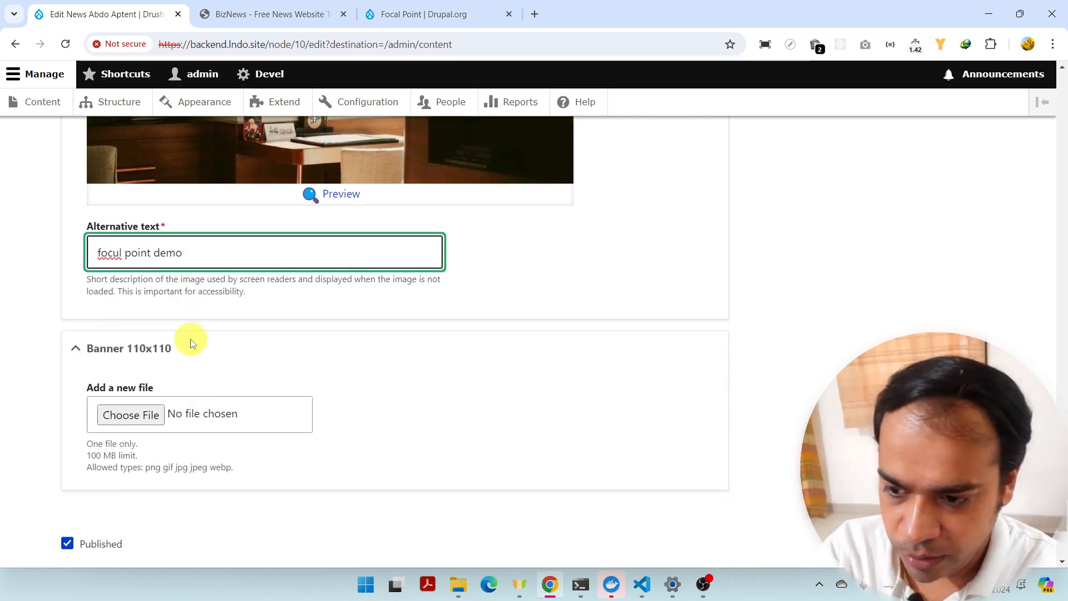
key(Return)
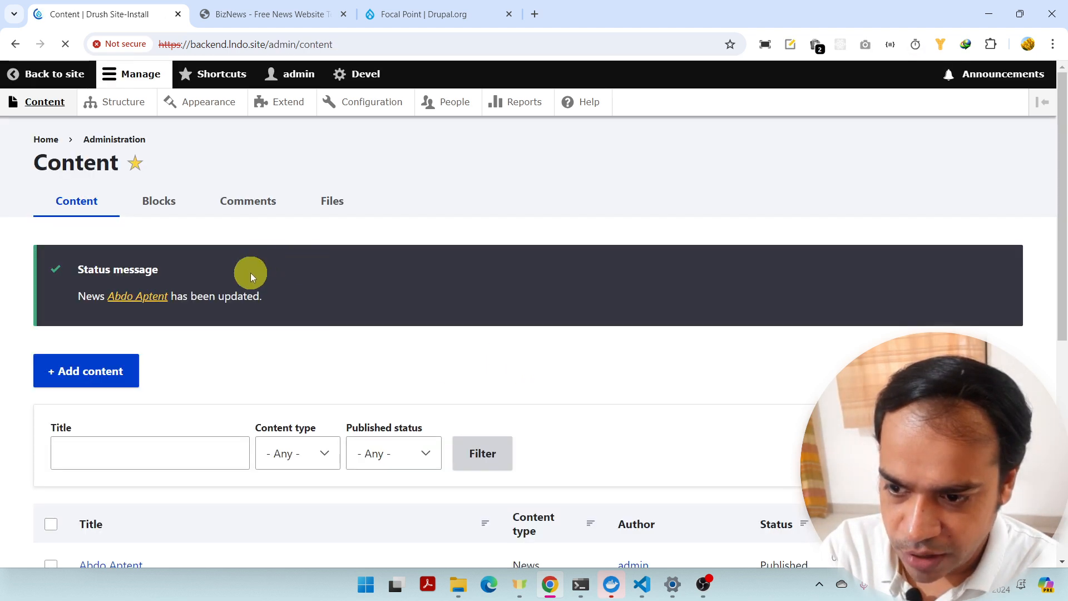
Step: Reopen the Abdo Aptent news item for editing and examine the focal point and crop of its Banner 700x435 image
scroll(250, 274, down, 3)
click(955, 427)
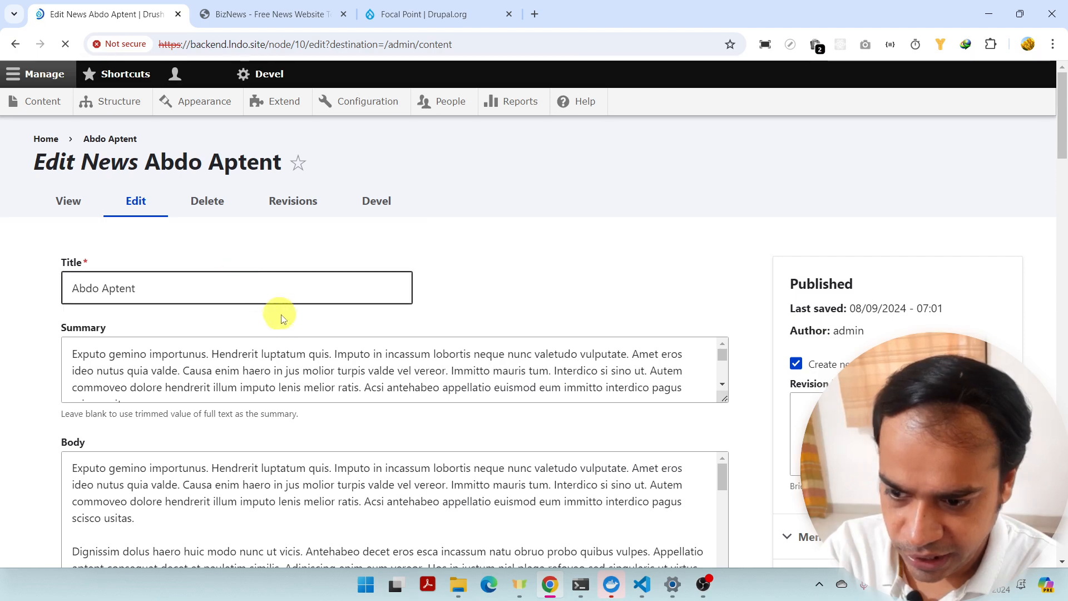
scroll(359, 389, down, 15)
scroll(359, 390, down, 15)
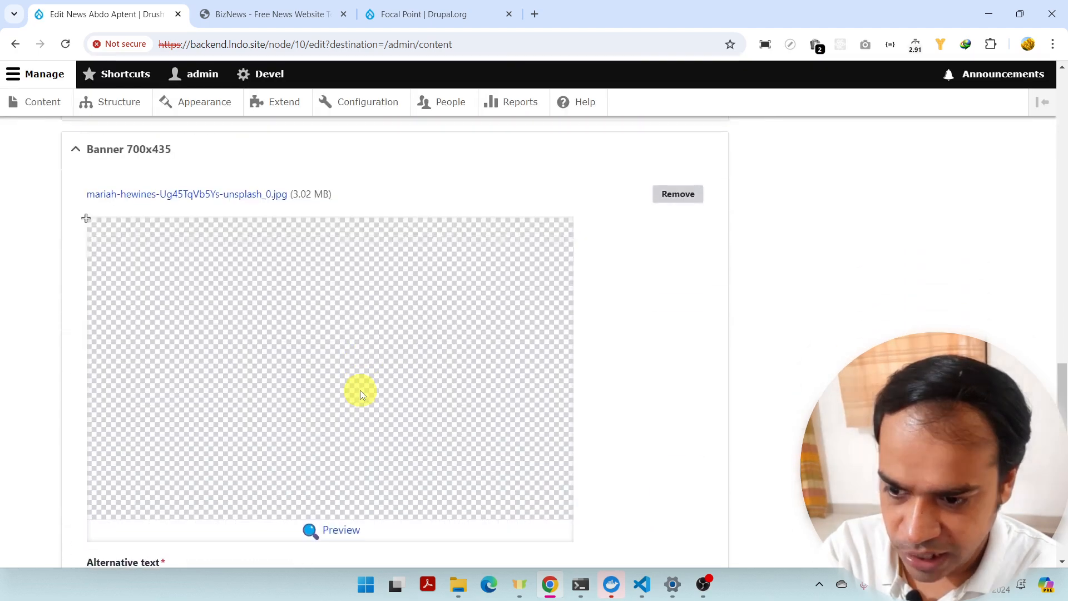
scroll(360, 390, up, 5)
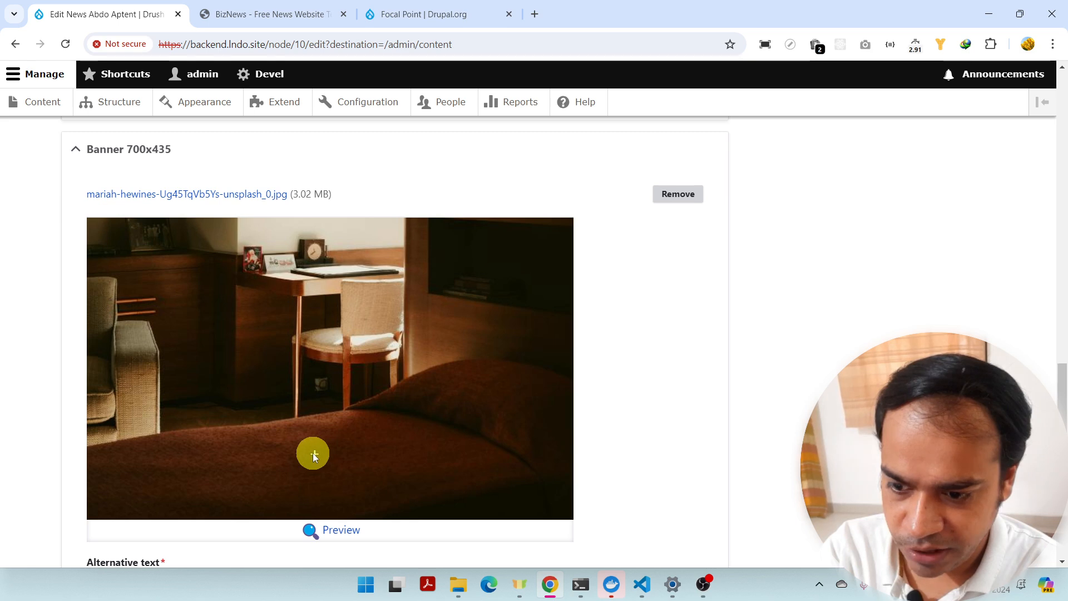
scroll(326, 405, down, 2)
scroll(326, 405, down, 2)
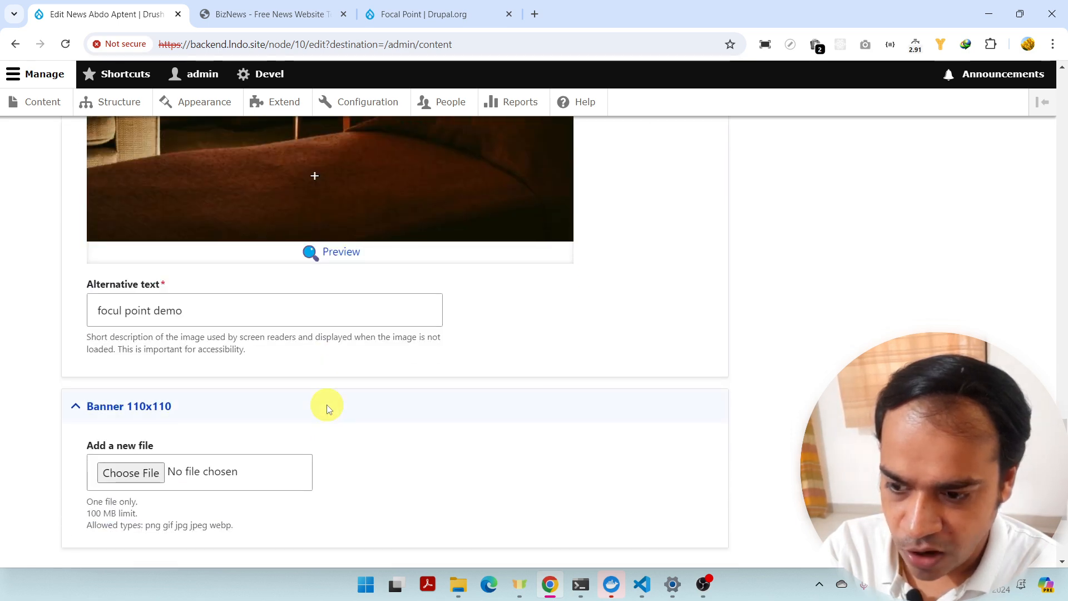
Step: Move the focal point crosshair on the Banner 700x435 image from the bed up to the desk area and save the news item
scroll(324, 396, up, 3)
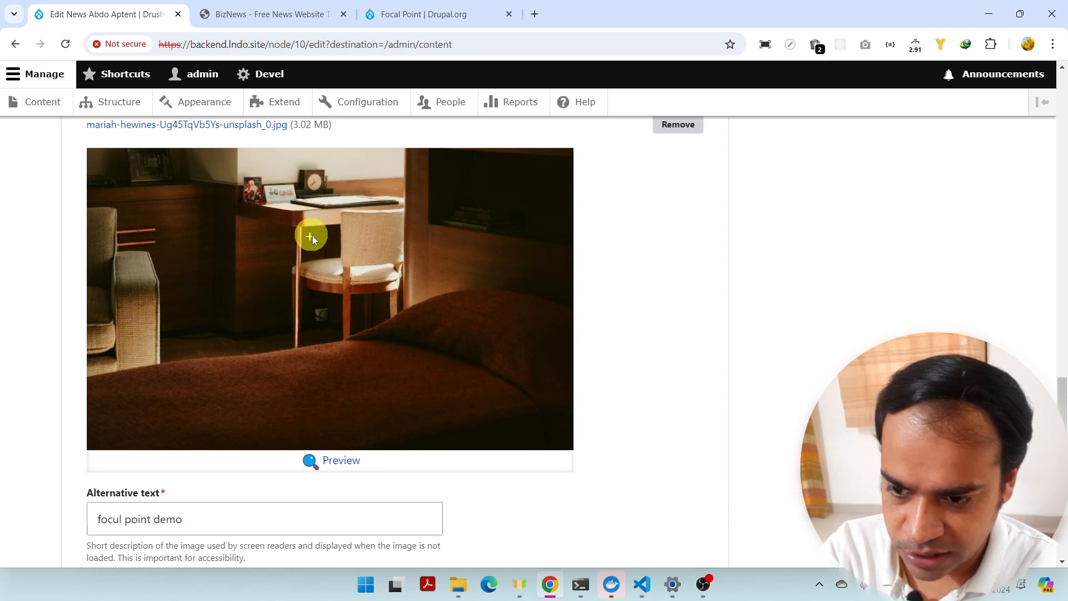
scroll(355, 323, down, 4)
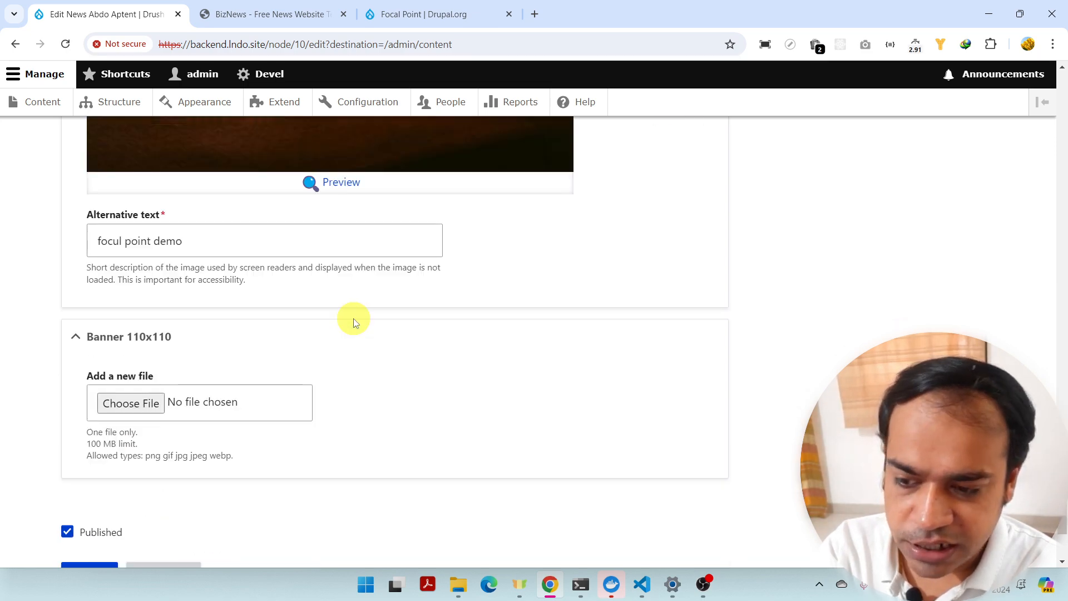
scroll(355, 322, down, 2)
click(90, 470)
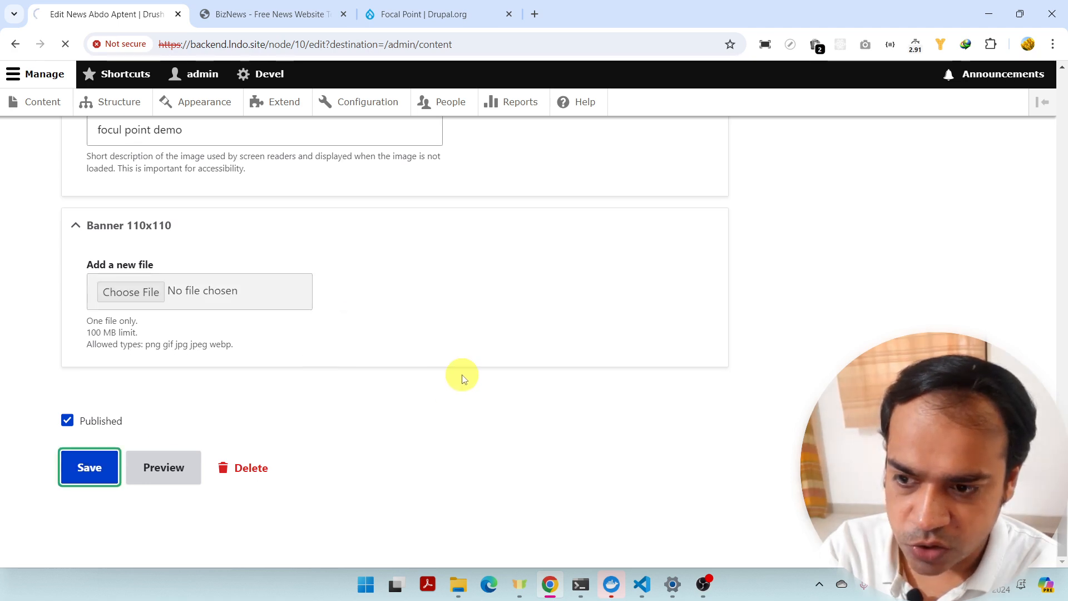
Step: Reopen the Abdo Aptent news item for editing and check how the moved focal point affects the Banner 700x435 image
scroll(557, 390, down, 2)
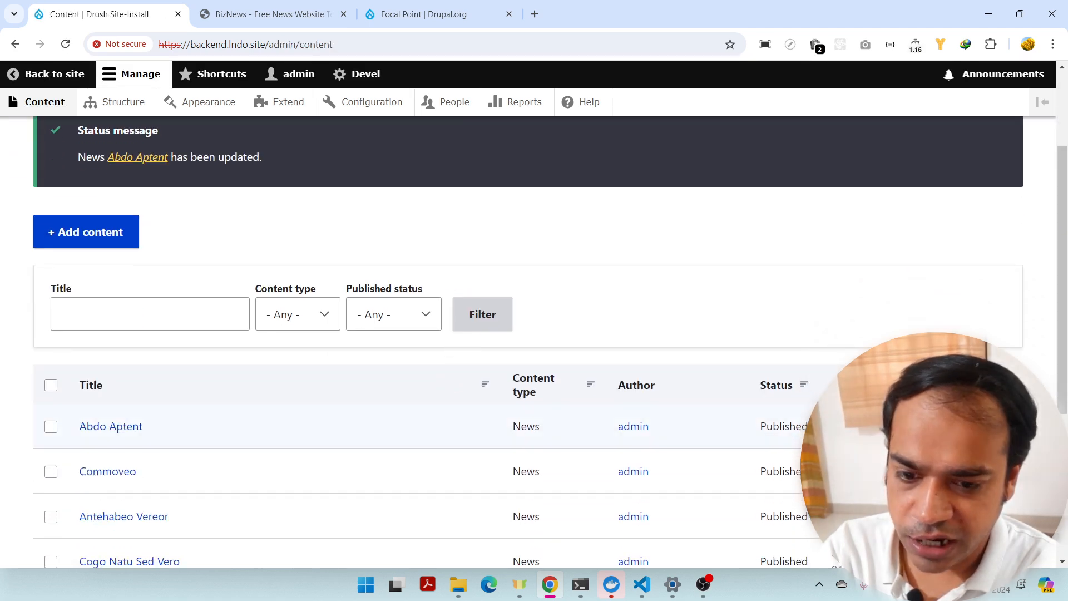
click(961, 426)
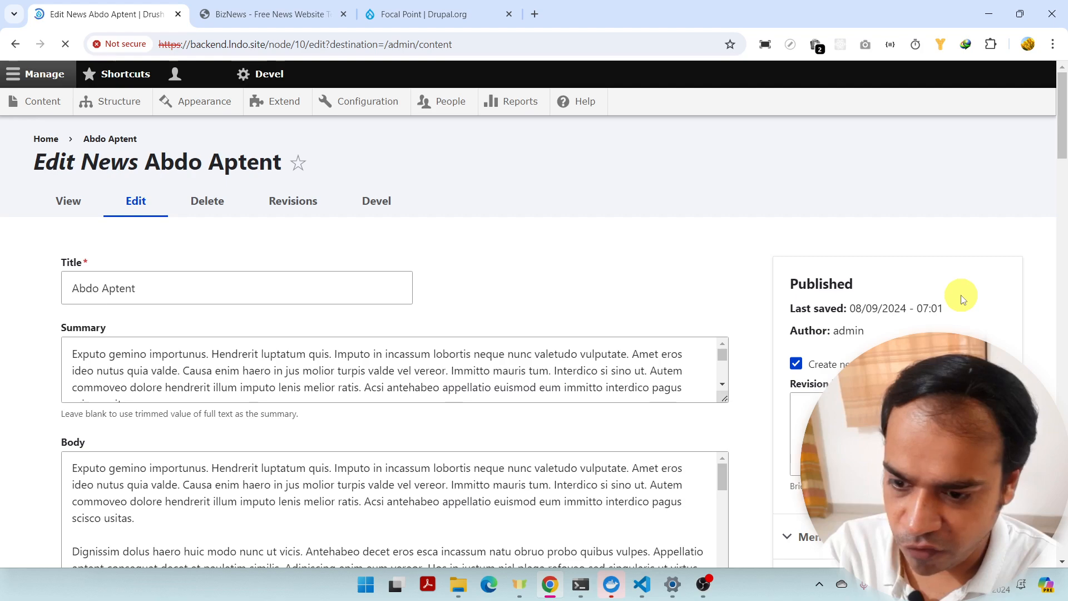
scroll(619, 355, down, 15)
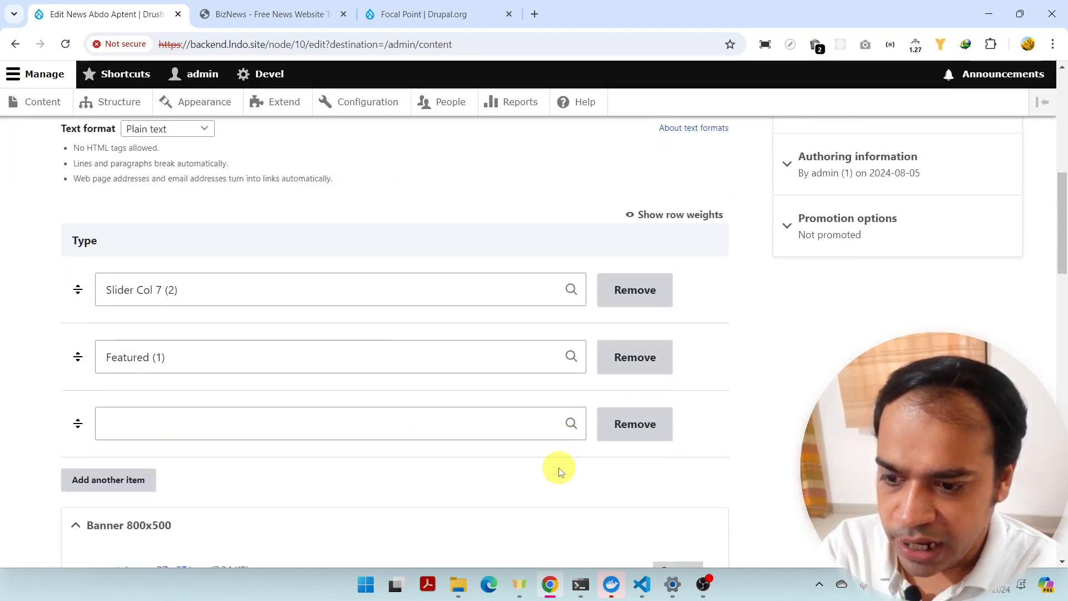
scroll(559, 467, down, 12)
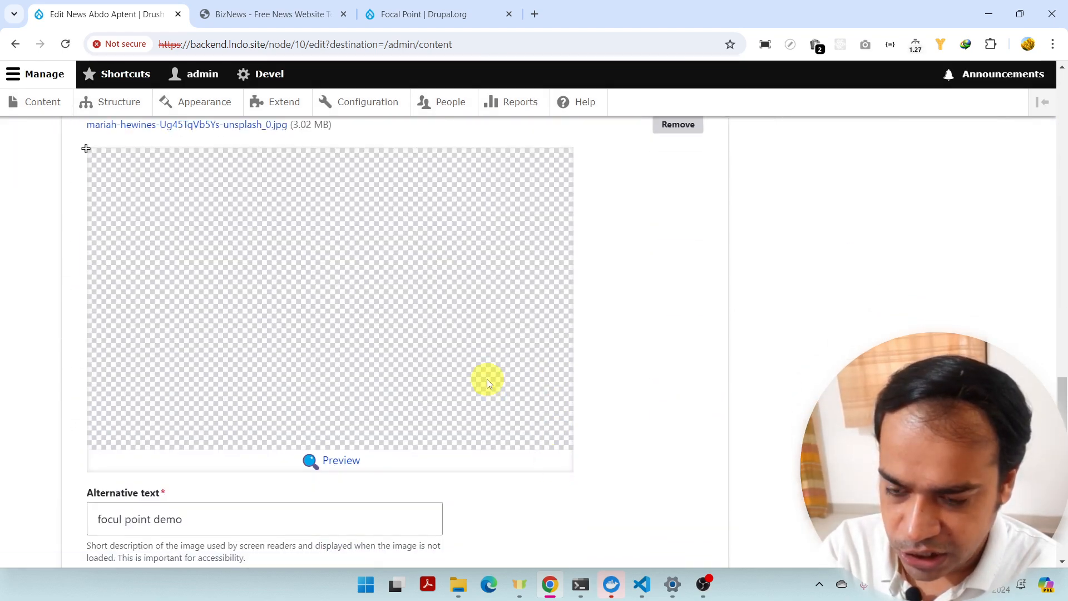
scroll(496, 345, up, 1)
scroll(349, 368, down, 2)
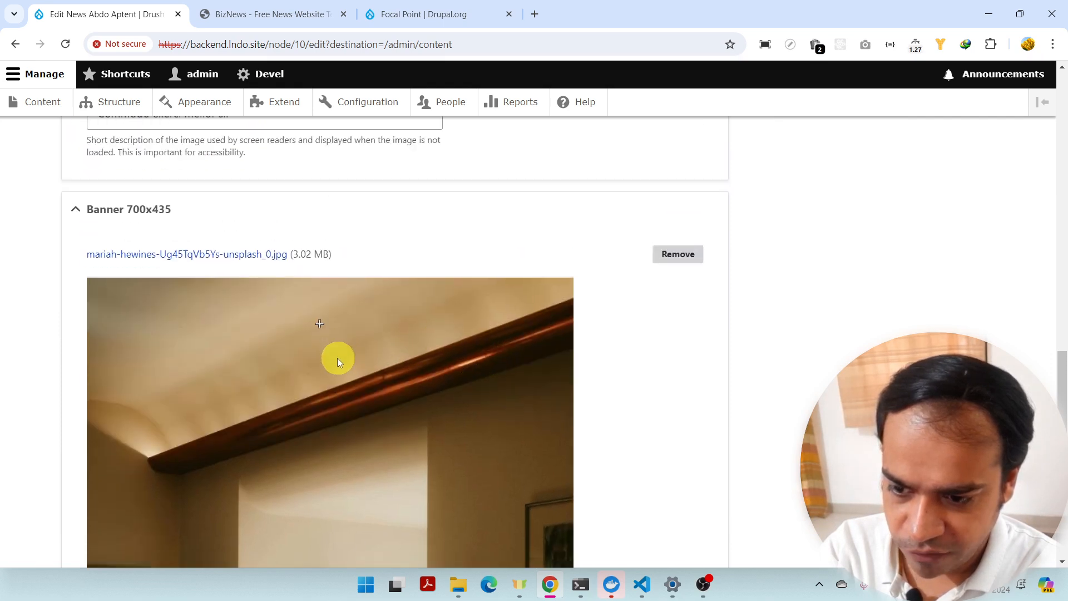
Step: Open the image style preview for the Banner 700x435 image and compare its style crops with the original image
scroll(405, 342, down, 1)
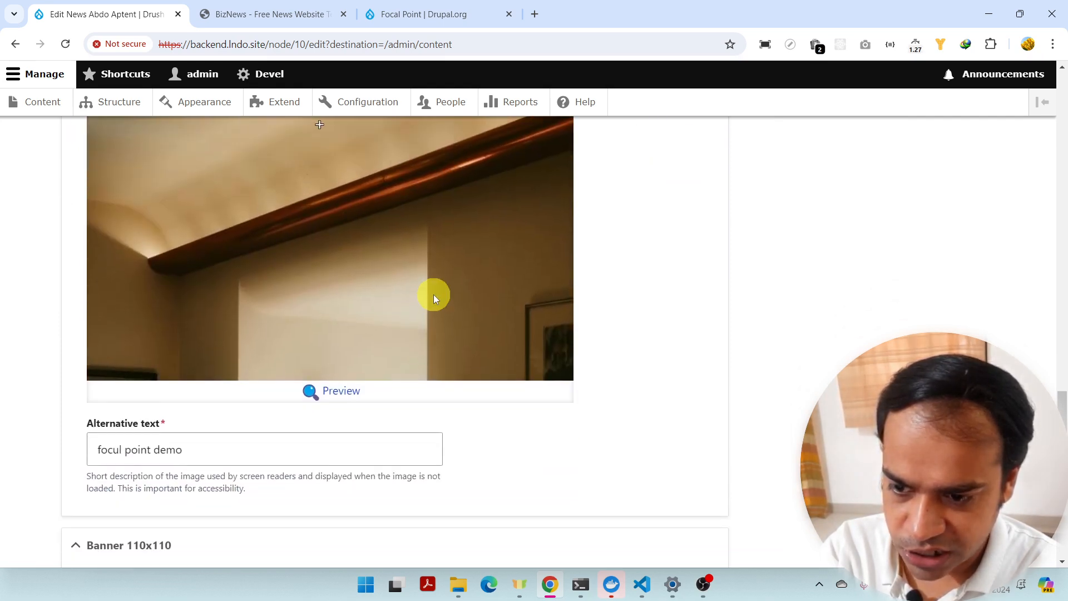
scroll(388, 295, down, 2)
scroll(395, 318, down, 1)
scroll(396, 337, up, 3)
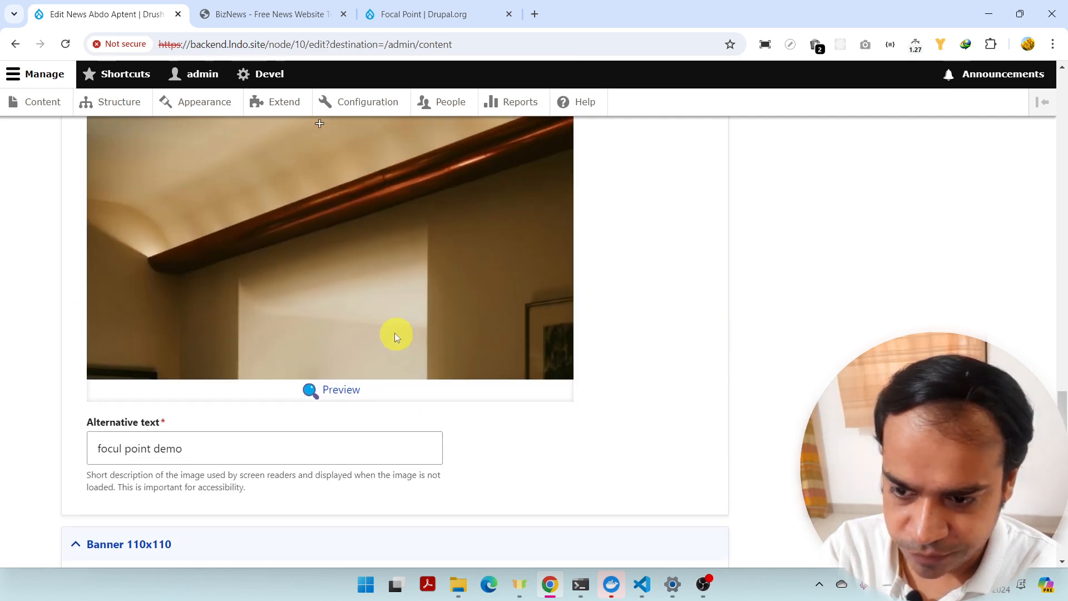
click(335, 390)
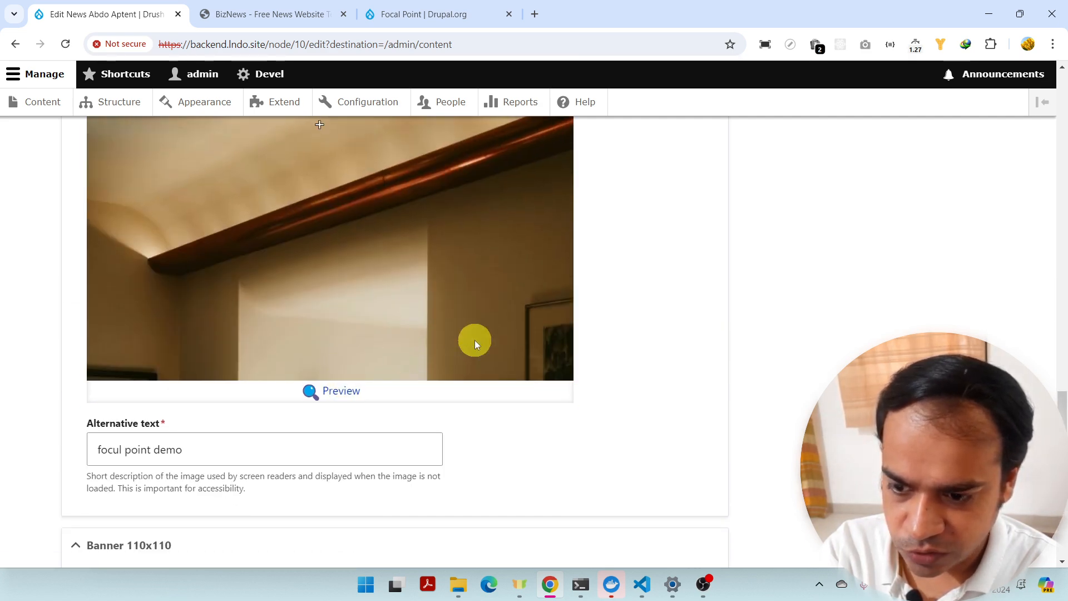
scroll(477, 351, down, 3)
scroll(530, 357, up, 3)
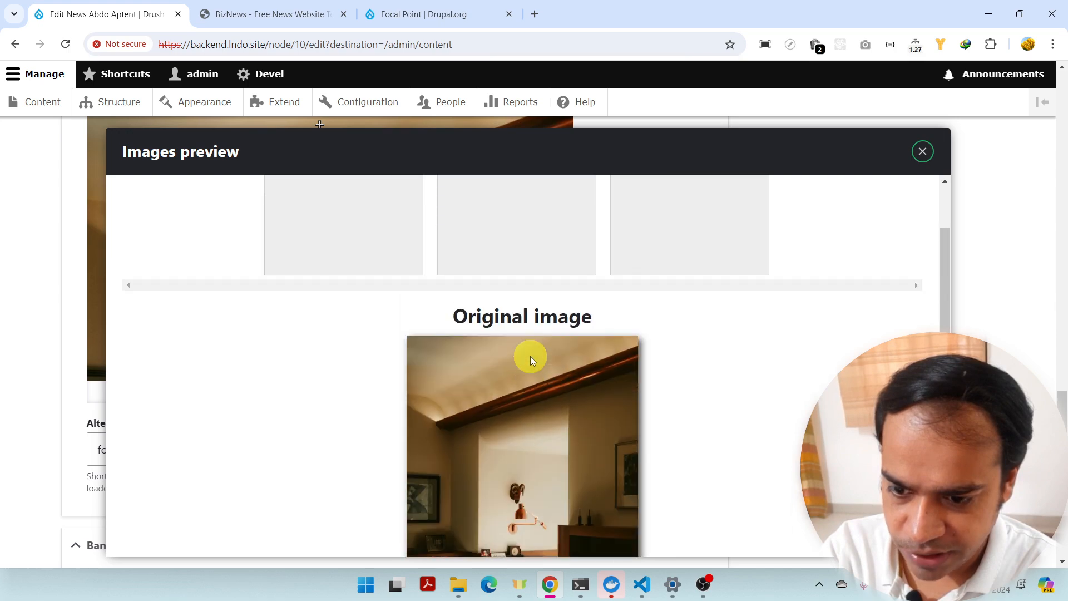
scroll(530, 356, down, 3)
scroll(533, 360, up, 4)
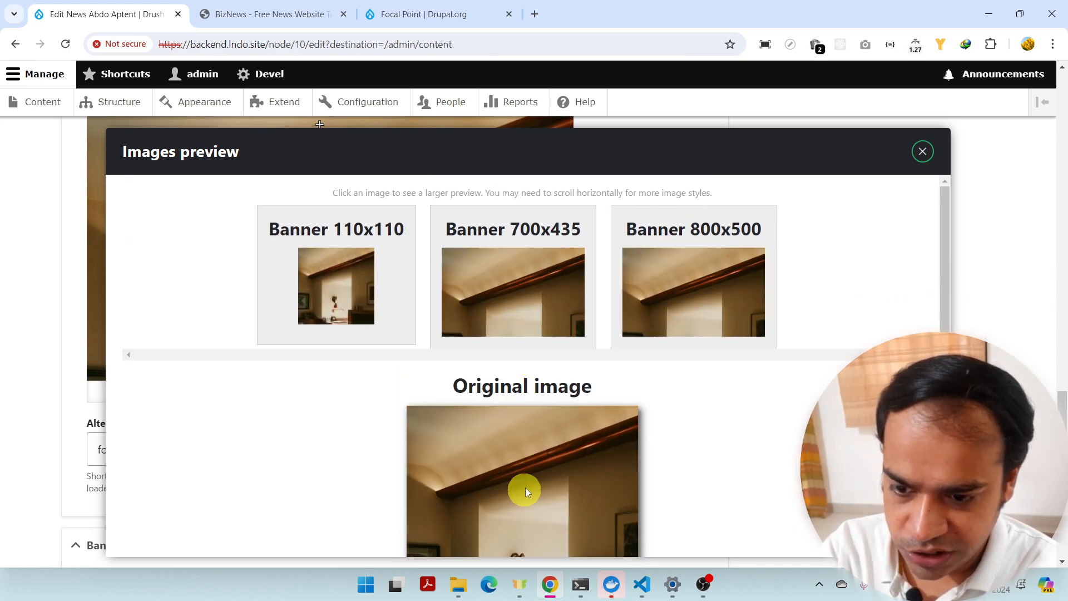
scroll(621, 269, down, 4)
scroll(562, 339, up, 3)
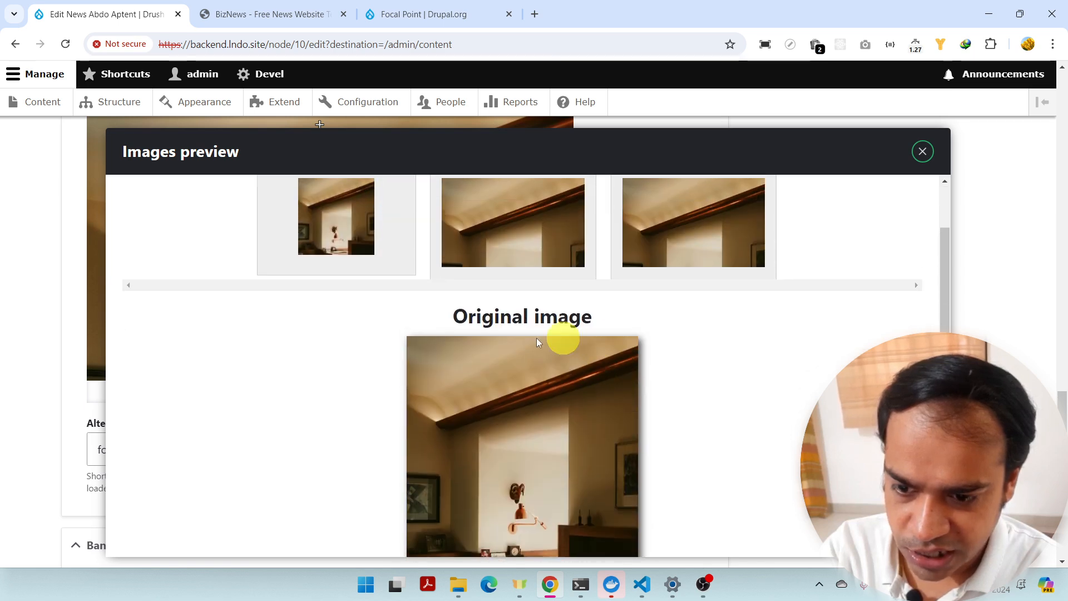
scroll(556, 366, up, 1)
Step: Show the larger preview of the Banner 700x435 style, examine its crop, and close the images preview
click(503, 313)
scroll(521, 332, down, 3)
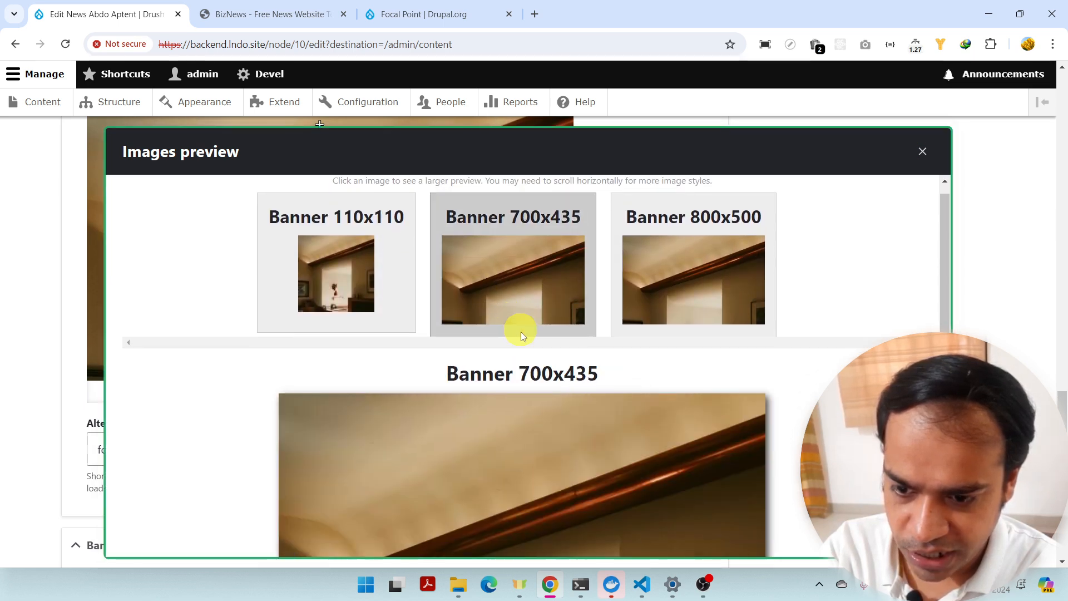
scroll(549, 388, up, 3)
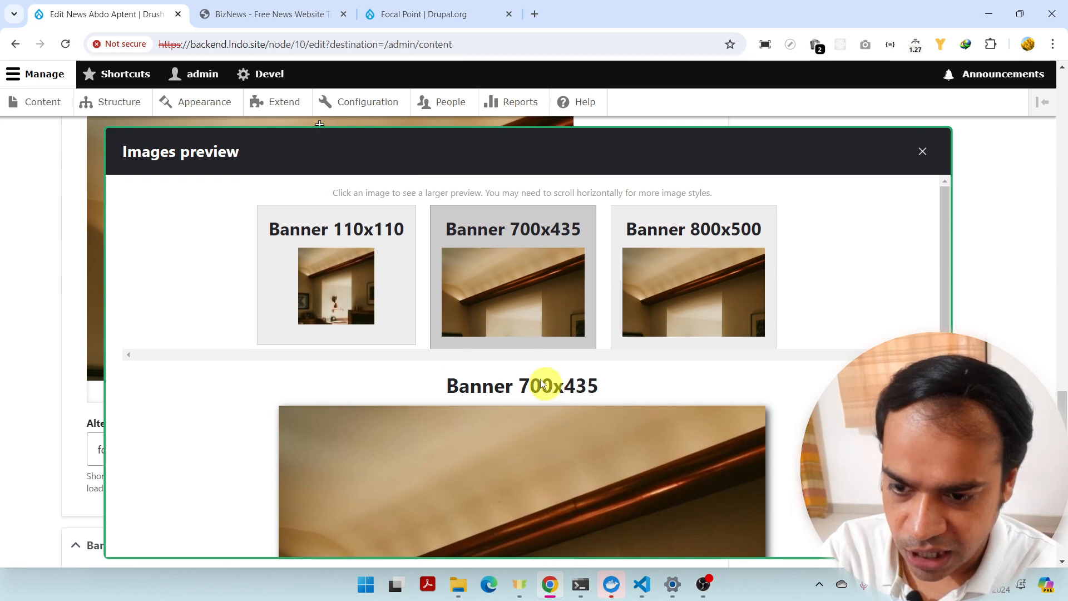
scroll(545, 385, down, 6)
scroll(446, 375, up, 3)
scroll(577, 397, down, 5)
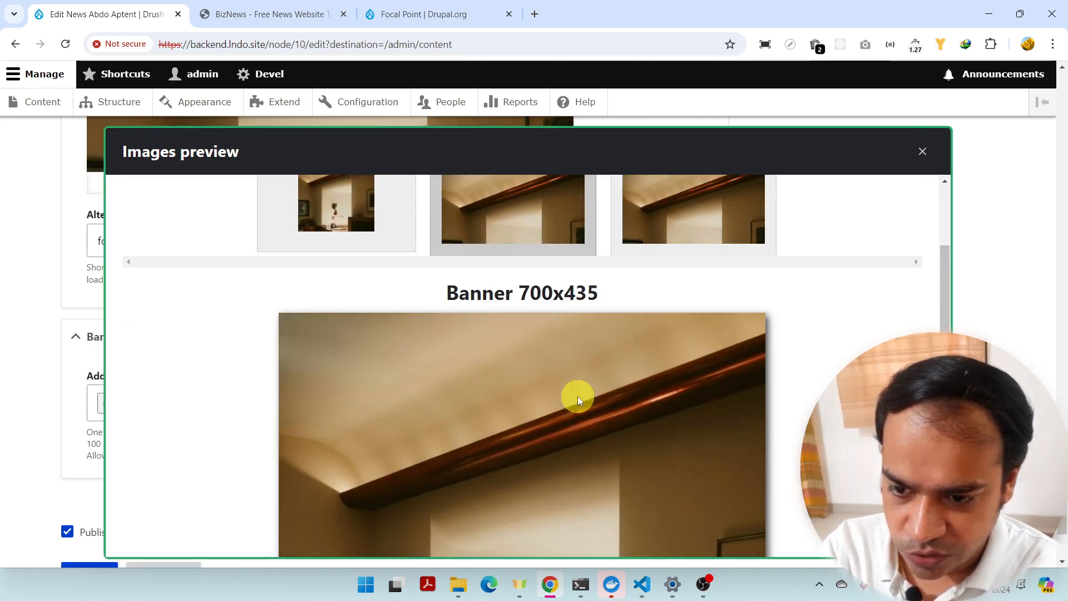
scroll(660, 412, up, 3)
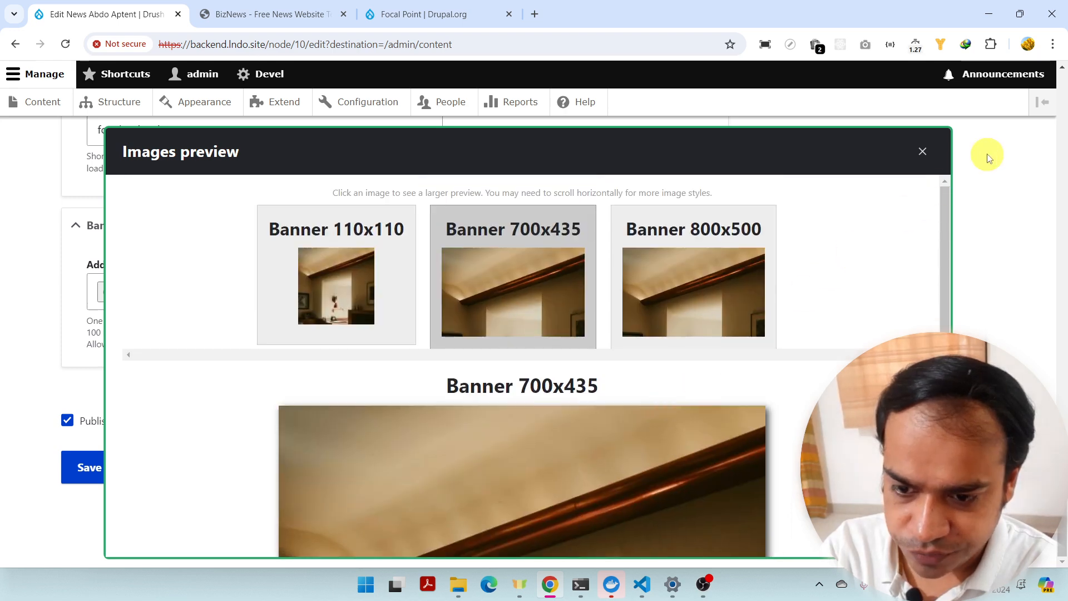
click(924, 152)
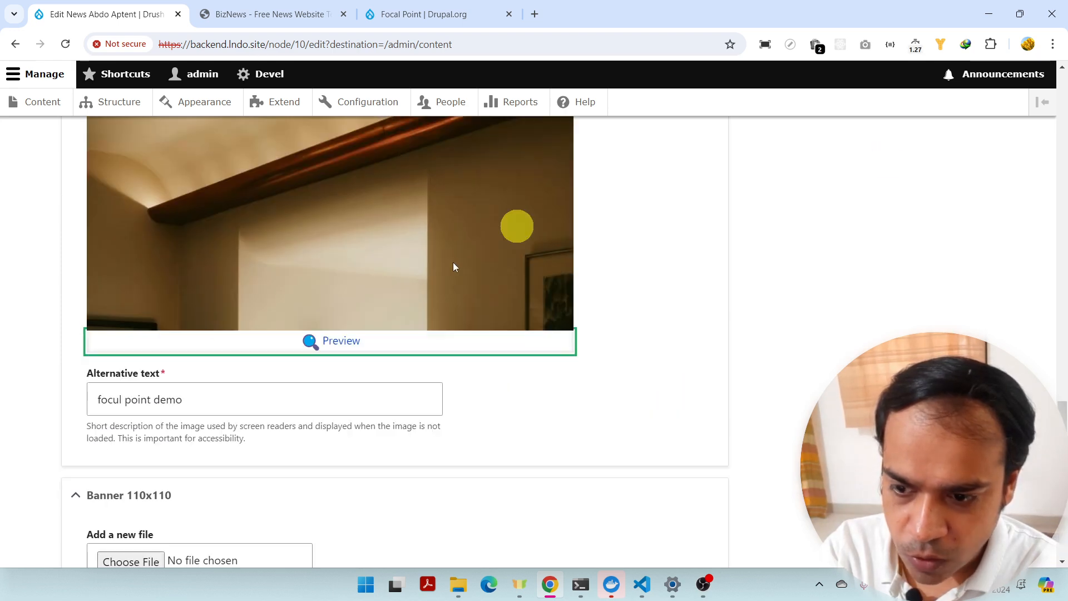
Step: Reopen the images preview, compare the original image with the enlarged Banner 700x435 crop, and close the preview
click(340, 343)
scroll(567, 425, down, 4)
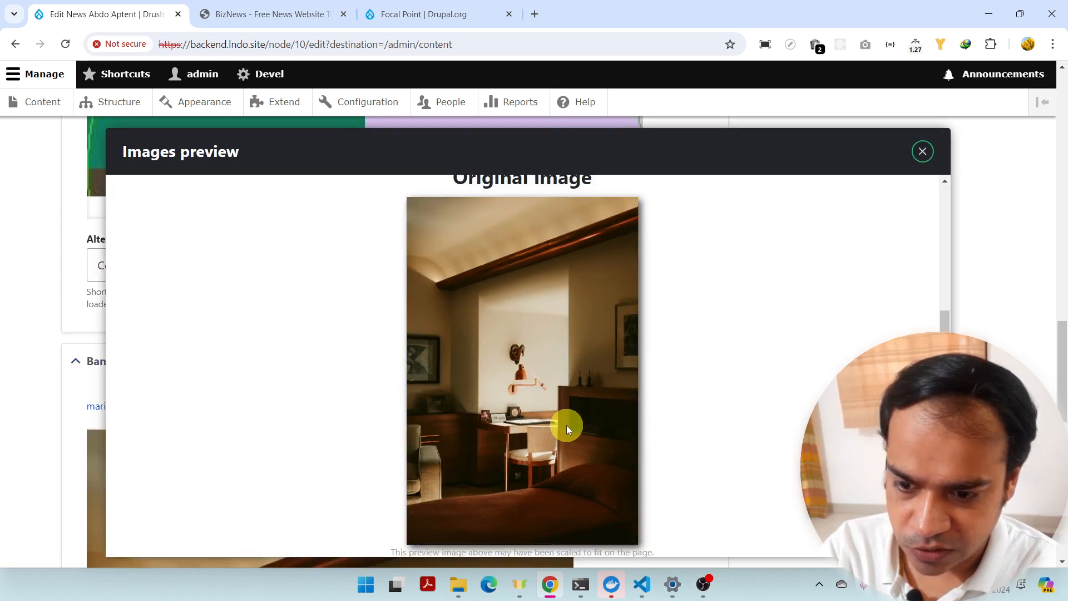
click(522, 392)
scroll(539, 439, up, 3)
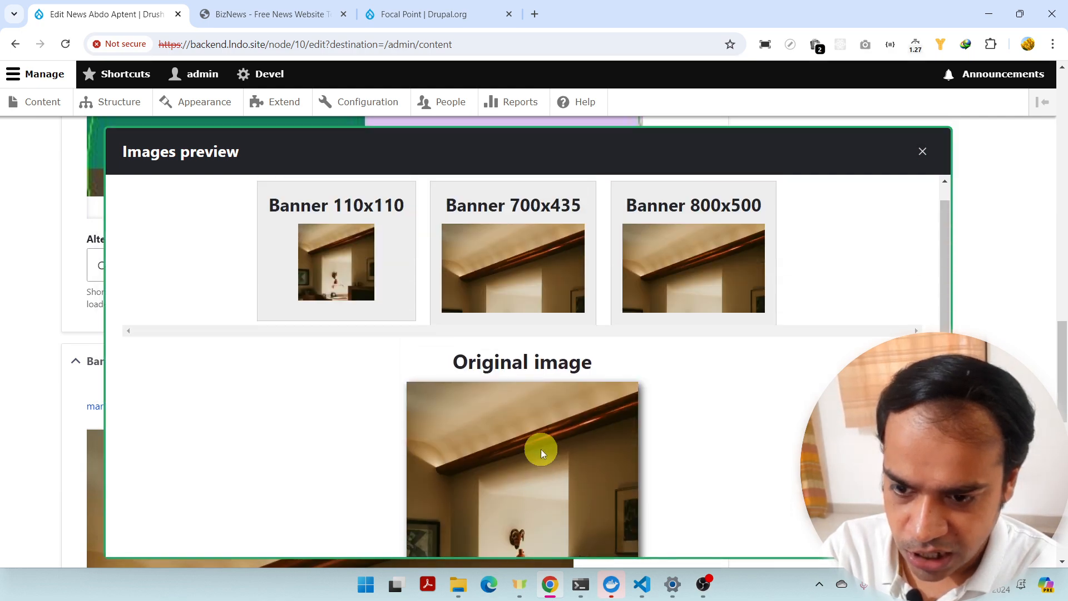
scroll(541, 449, up, 1)
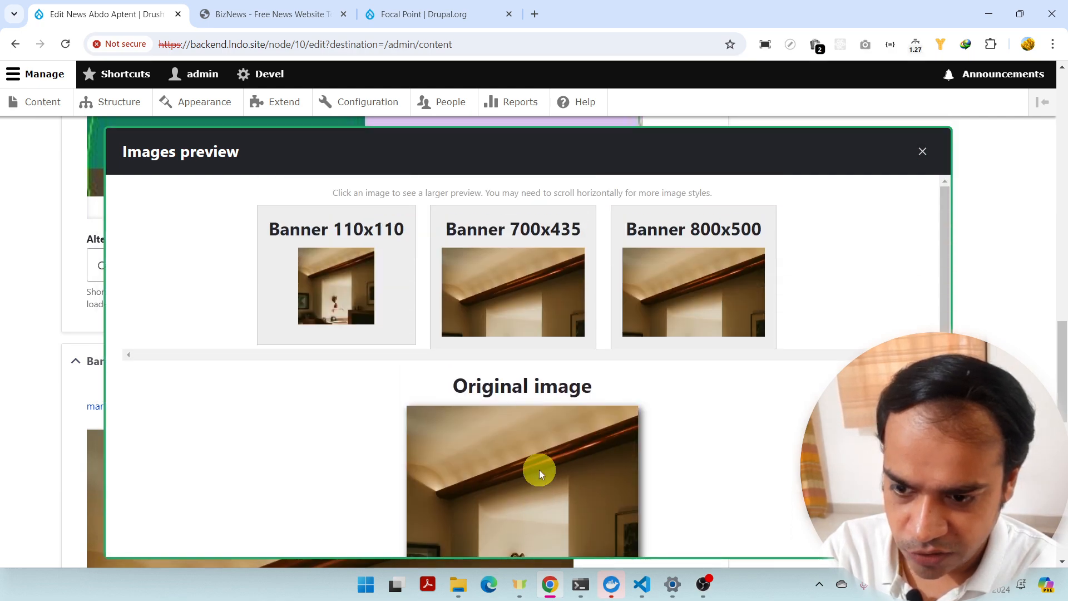
click(499, 321)
scroll(508, 415, down, 5)
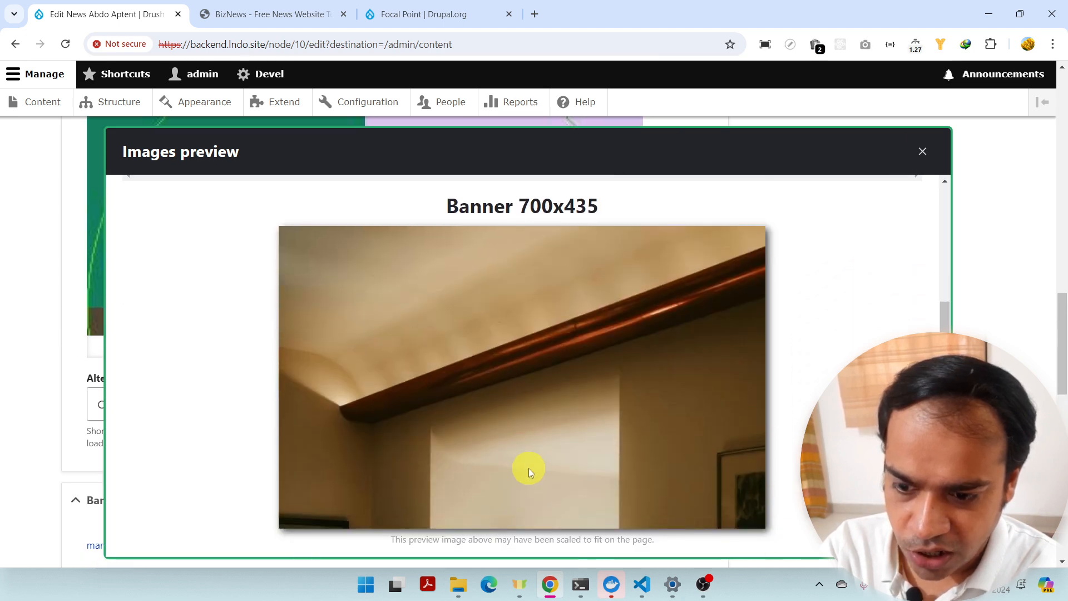
click(922, 152)
Step: Reload the news edit form and review the focal point and preview areas of its banner images
scroll(204, 419, down, 5)
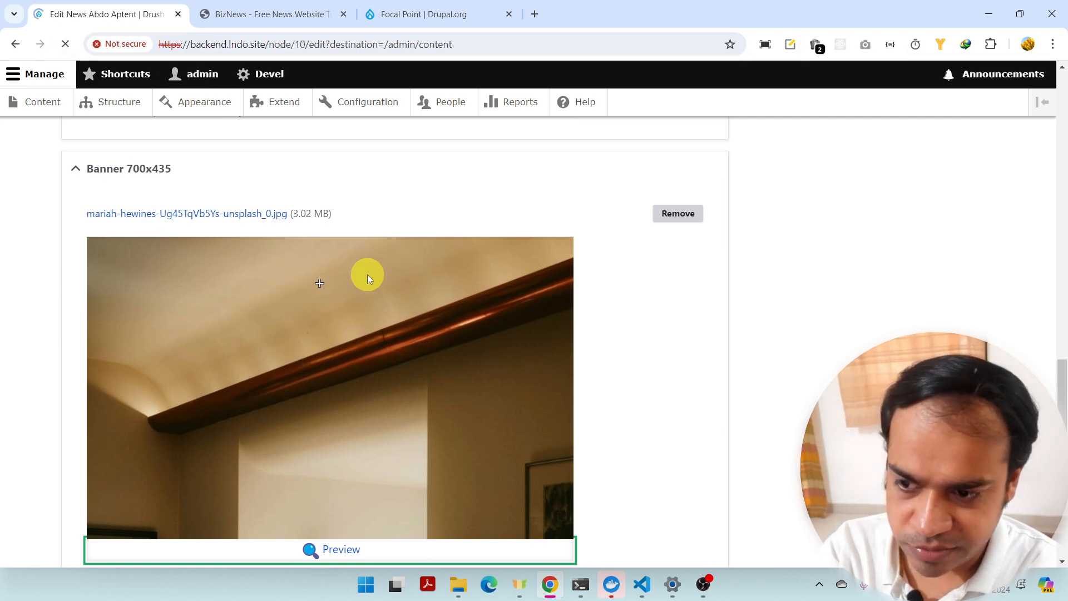
scroll(379, 401, down, 5)
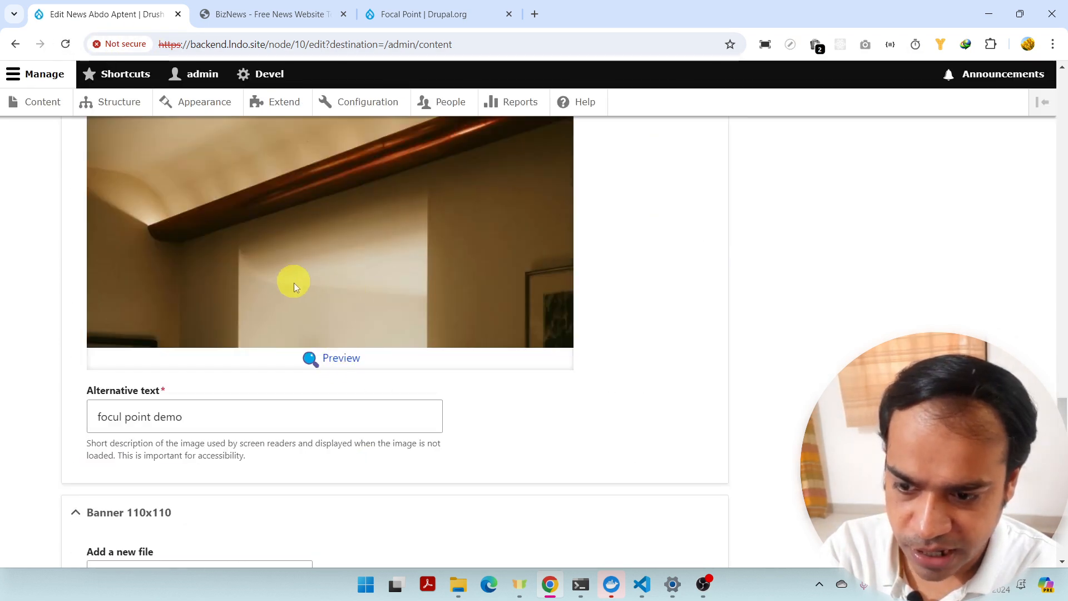
scroll(320, 275, down, 5)
scroll(330, 315, up, 9)
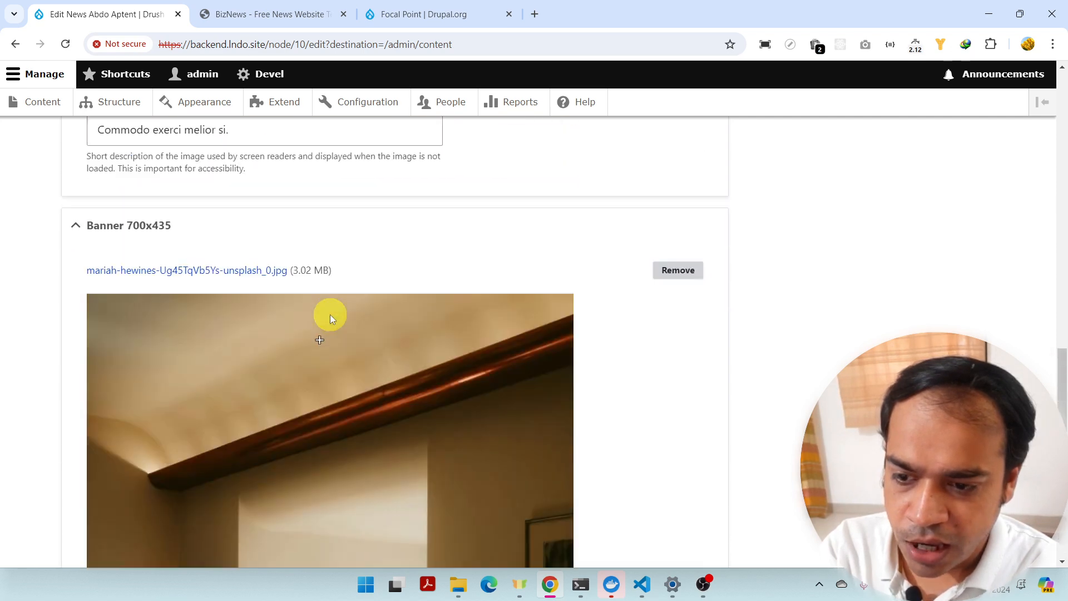
scroll(329, 315, up, 2)
scroll(332, 318, up, 5)
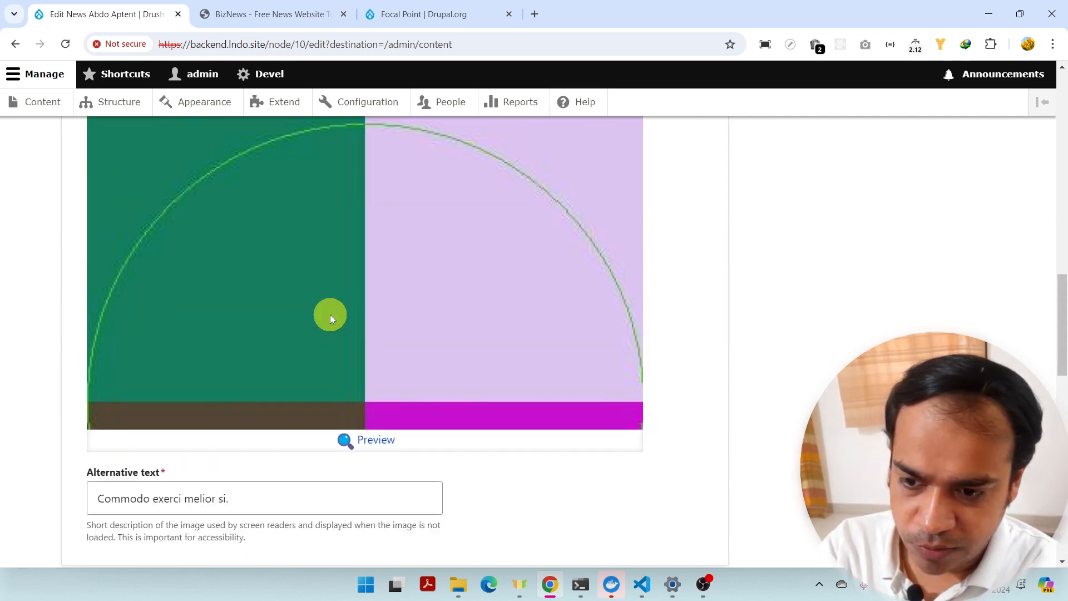
scroll(375, 416, down, 11)
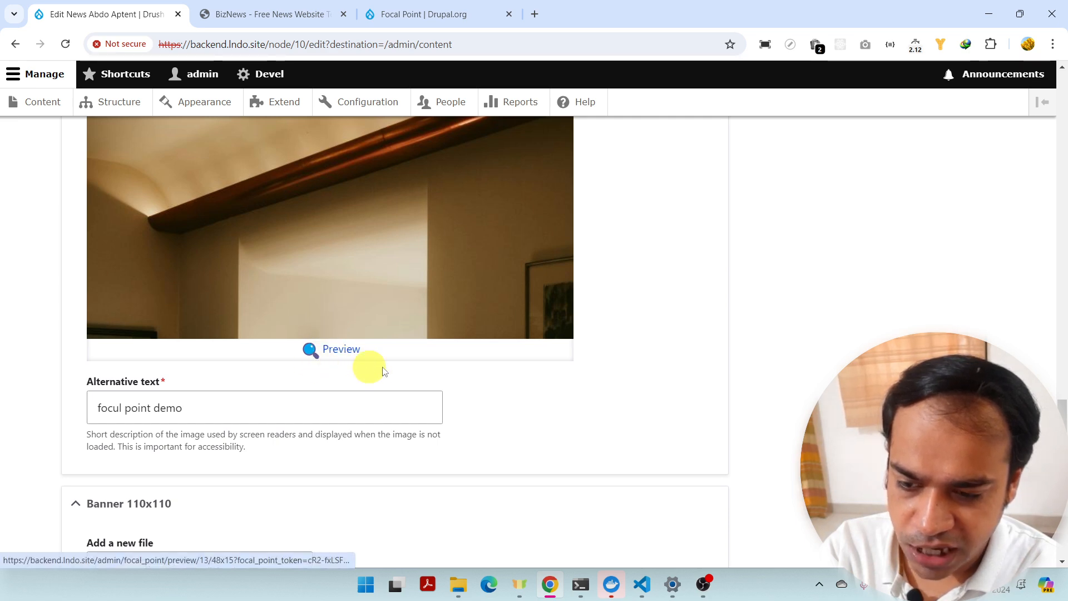
Step: Switch to VS Code, examine the drupal/focal_point patch #3462165 in composer.json, and return to the news edit form in Chrome
click(643, 581)
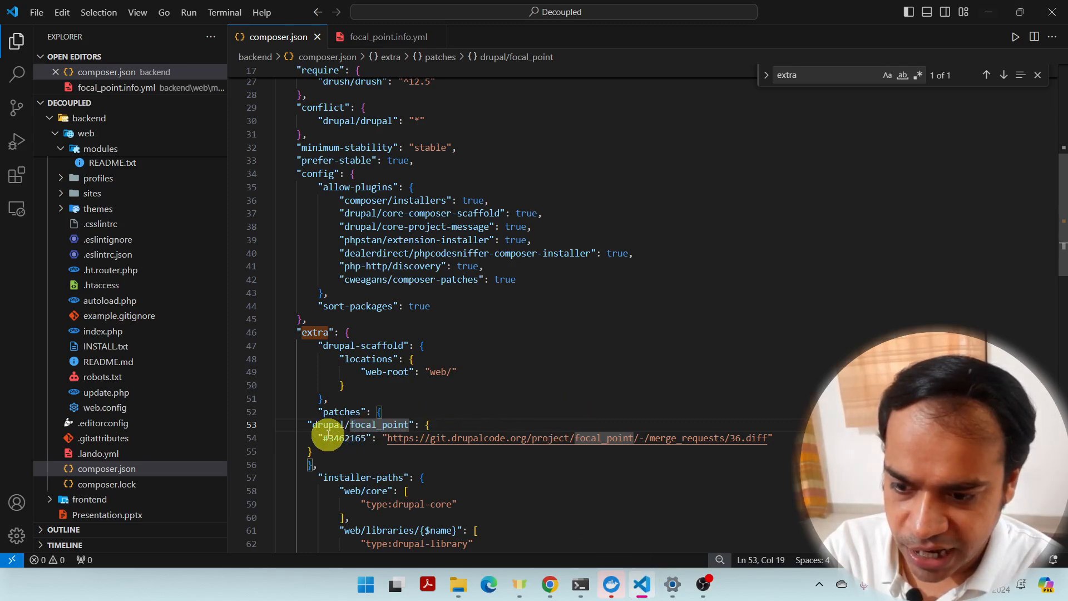
drag(388, 438, 775, 438)
key(Up)
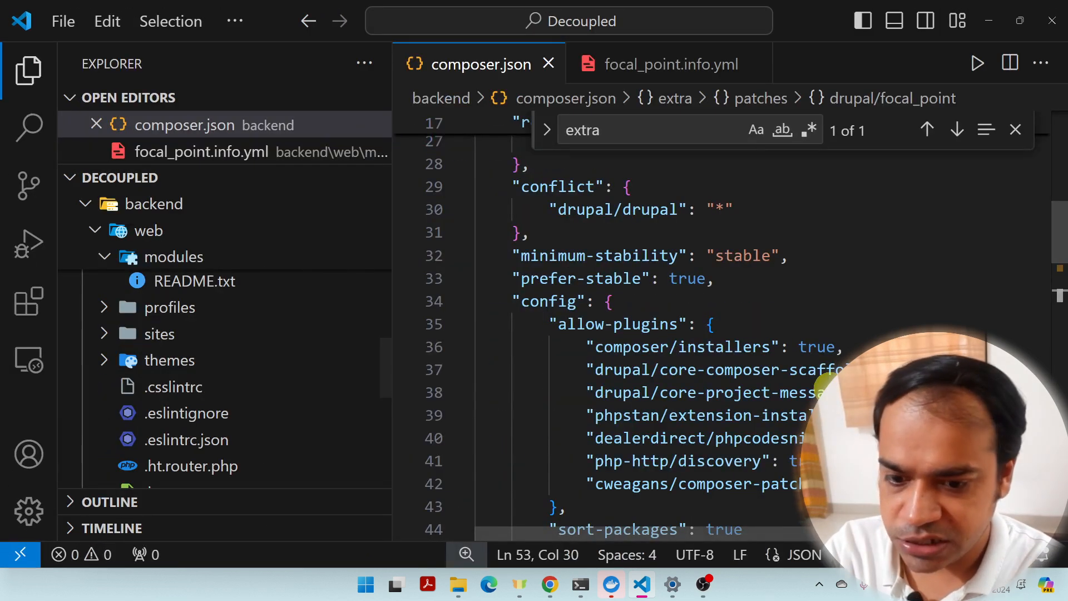
scroll(612, 334, down, 2)
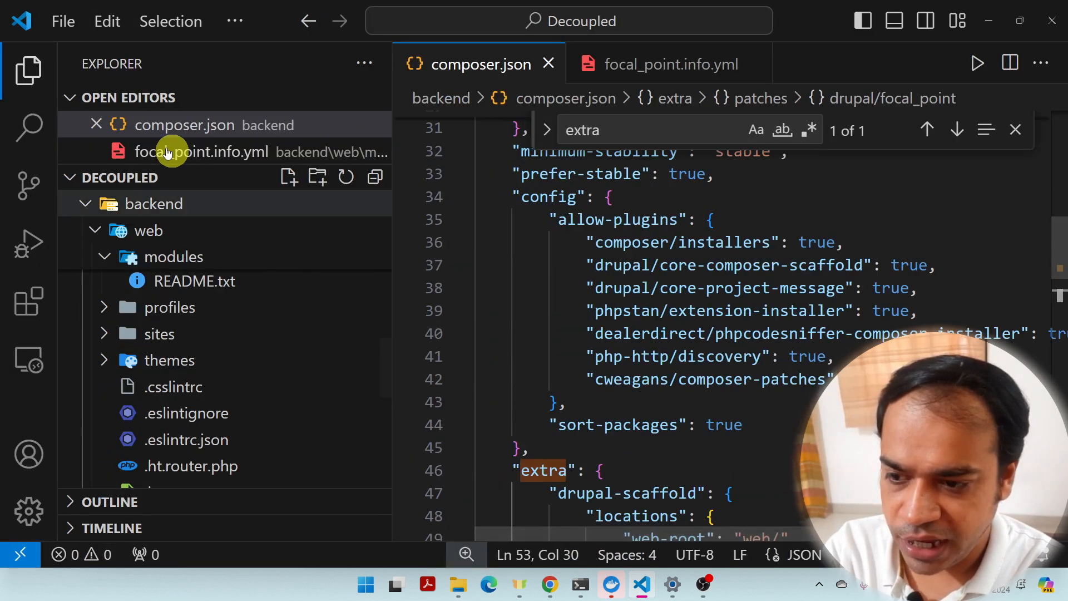
click(22, 83)
scroll(639, 409, down, 4)
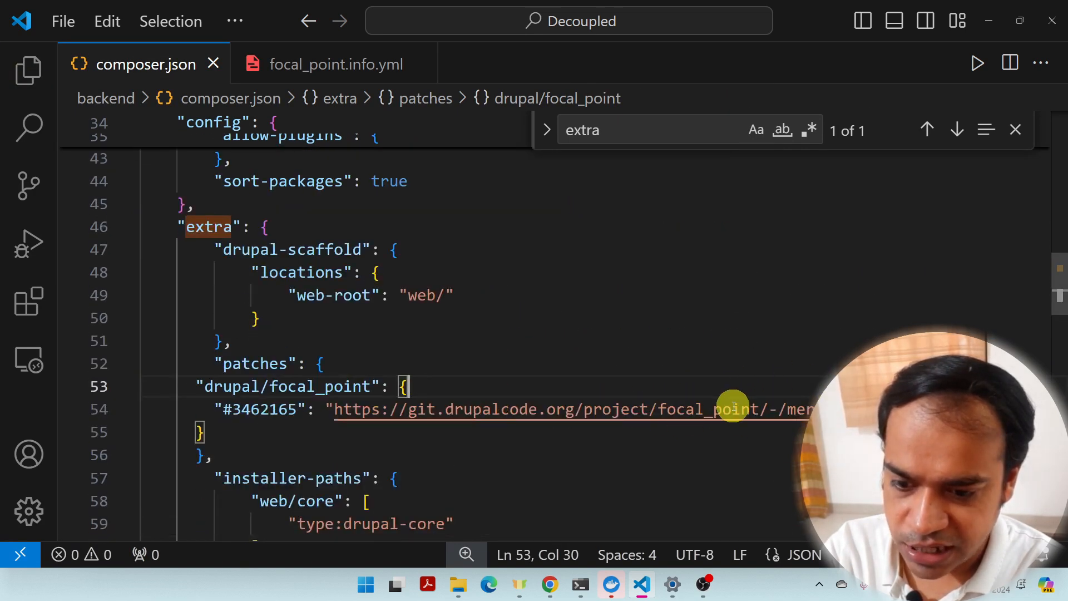
click(550, 584)
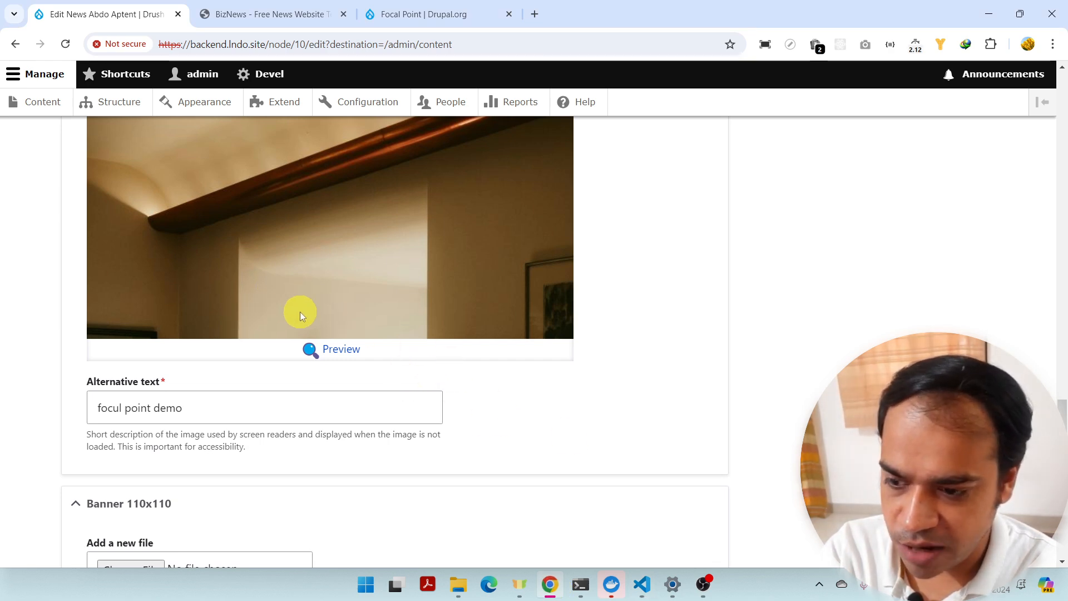
scroll(319, 222, up, 2)
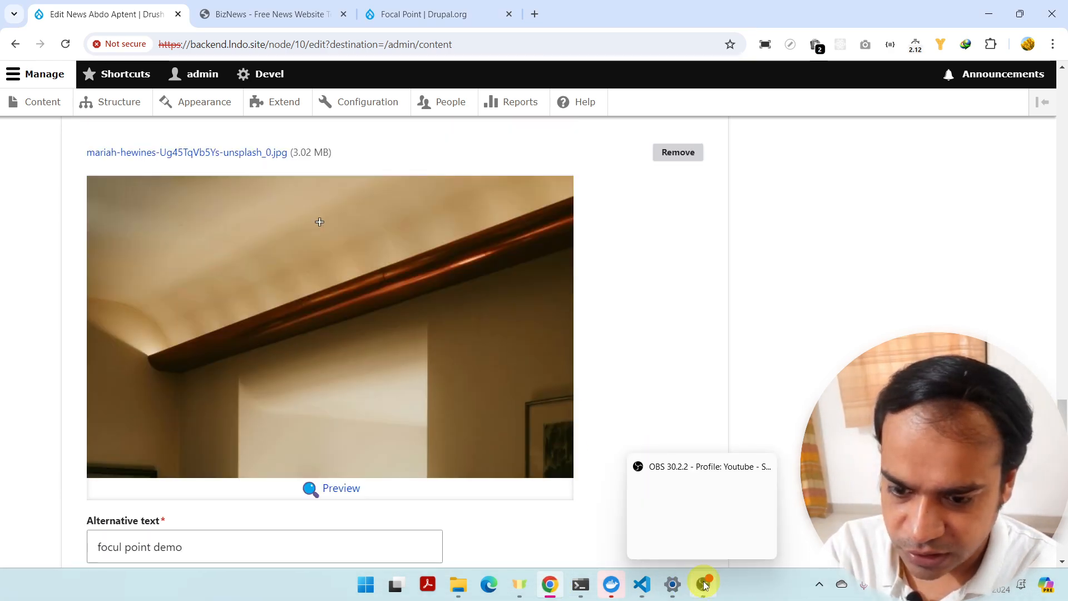